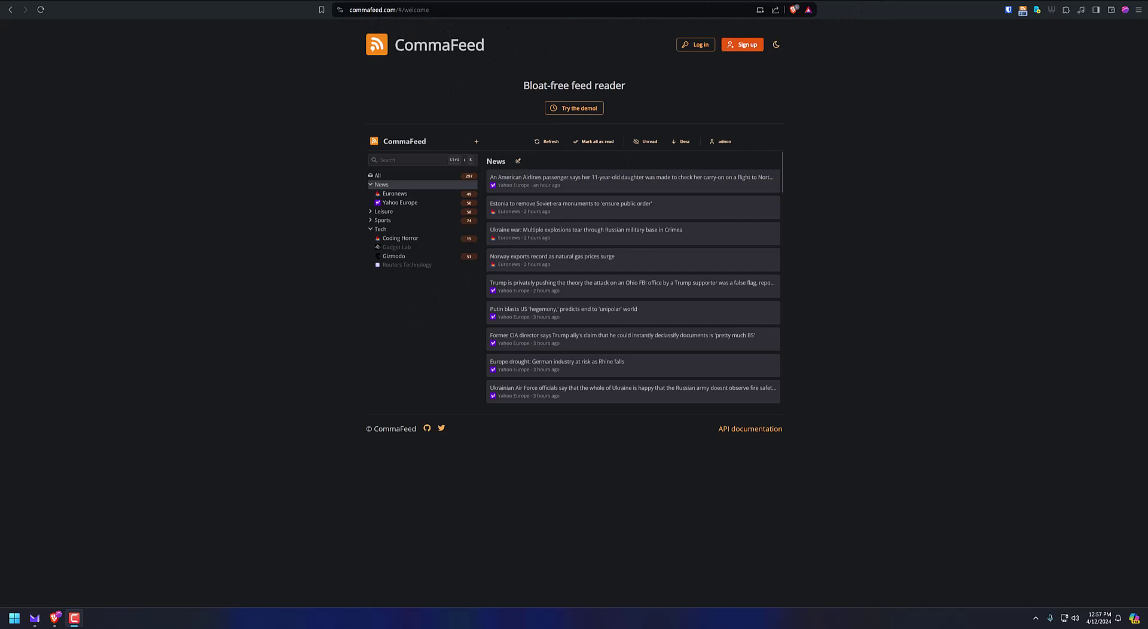
Switch to the Brave window showing the Athou/commafeed GitHub repository
key(alt+Tab)
Scroll the commafeed README down through its Features and Deployment sections
scroll(639, 164, down, 3)
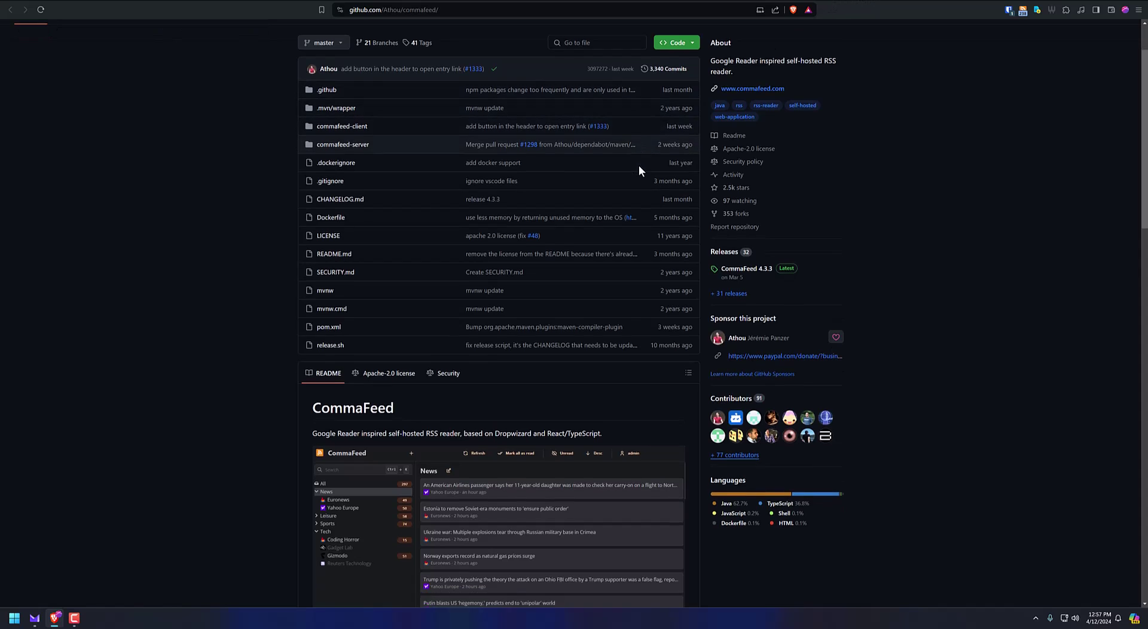
scroll(637, 162, down, 2)
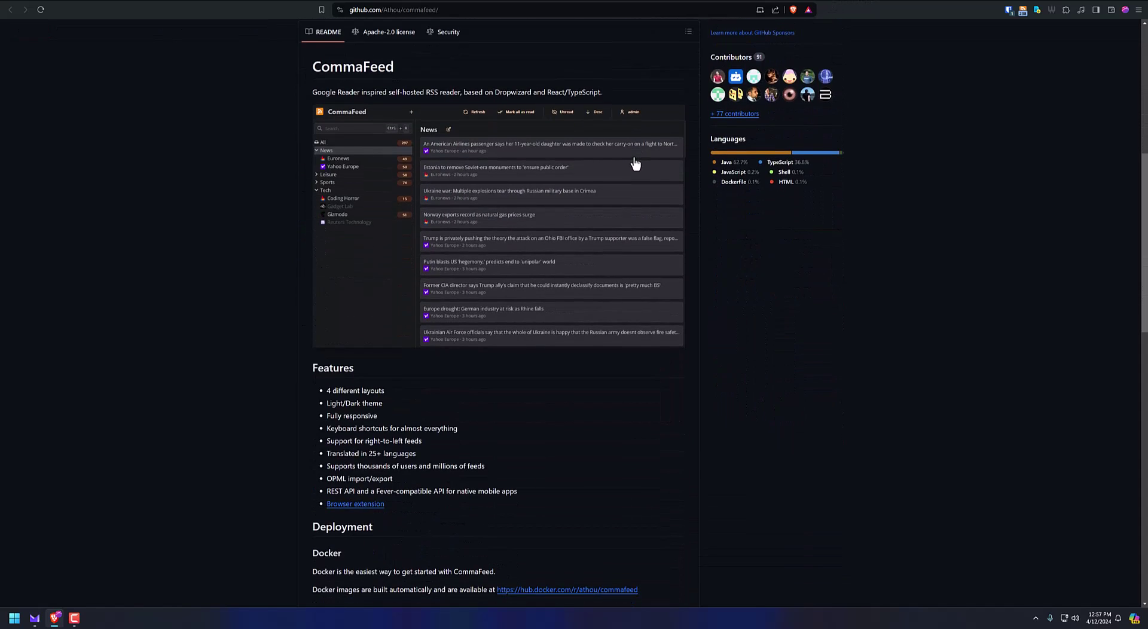
scroll(632, 159, down, 2)
scroll(629, 153, up, 2)
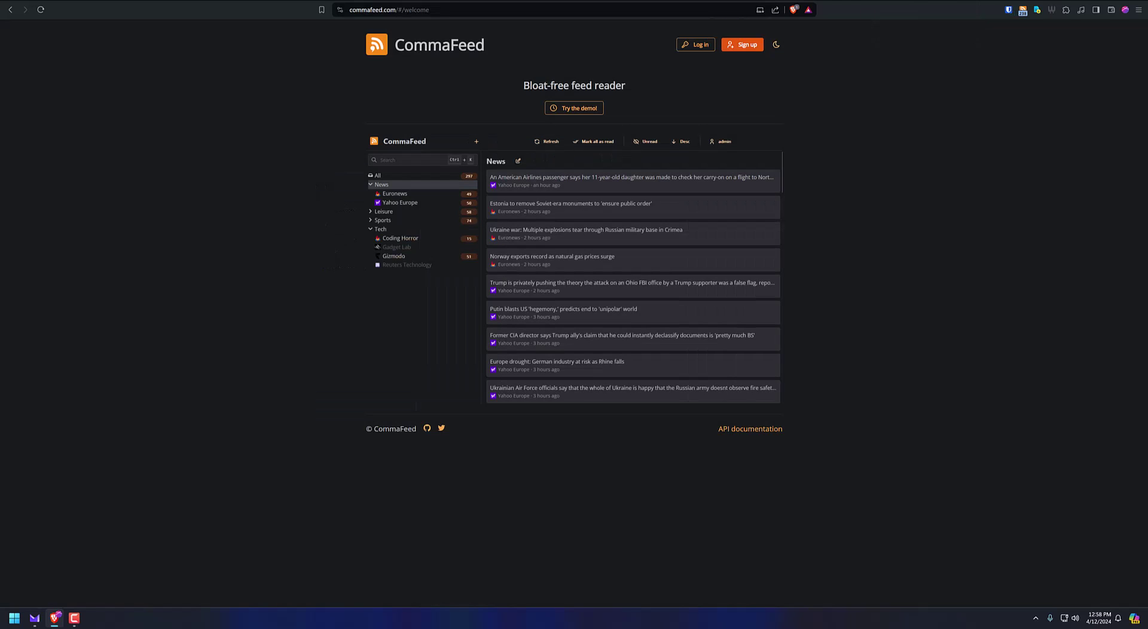
Switch to the self-hosted CommaFeed reader showing the empty Alt News category
key(Tab)
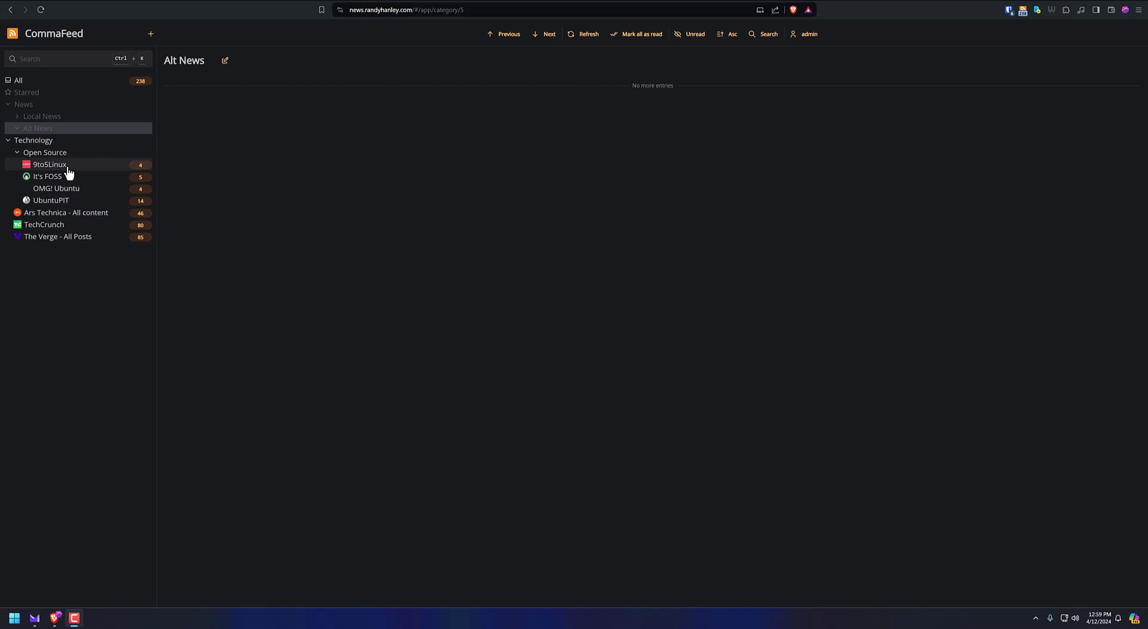
Read the 9to5Linux KDE Gear 24.02.2 post, view its original article, then go back
click(69, 173)
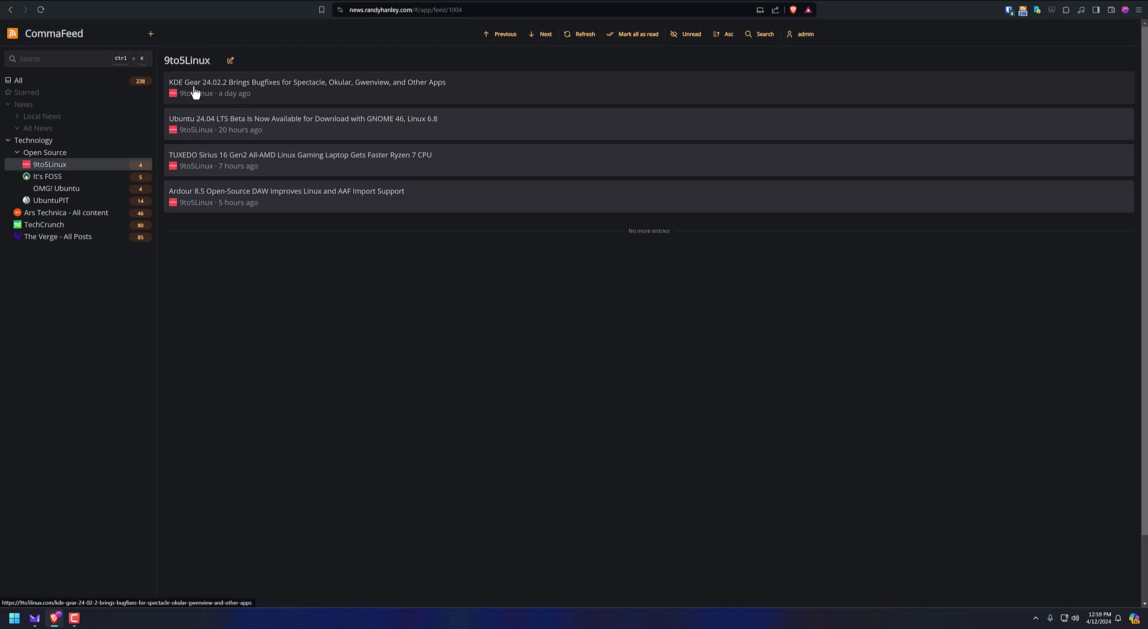
click(315, 101)
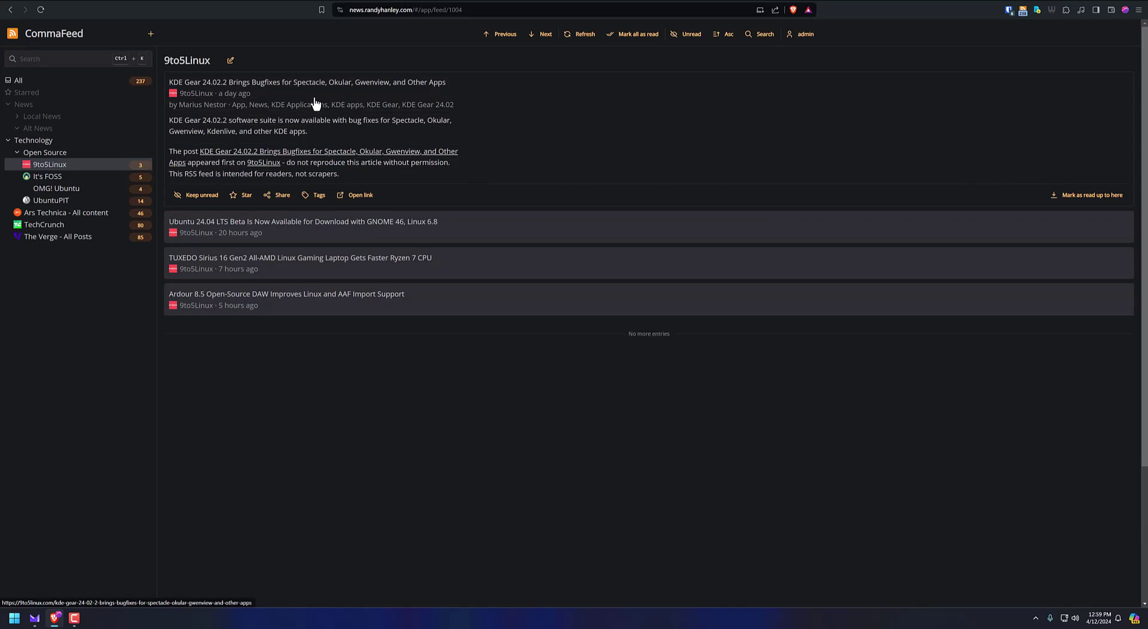
click(358, 200)
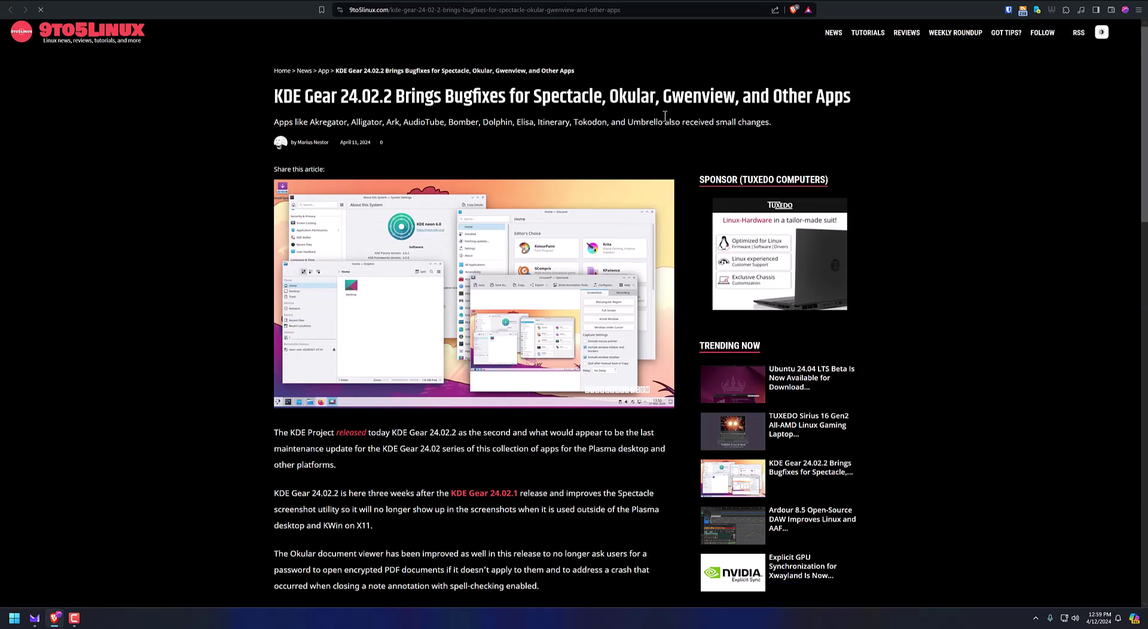
scroll(718, 121, down, 4)
scroll(818, 86, up, 4)
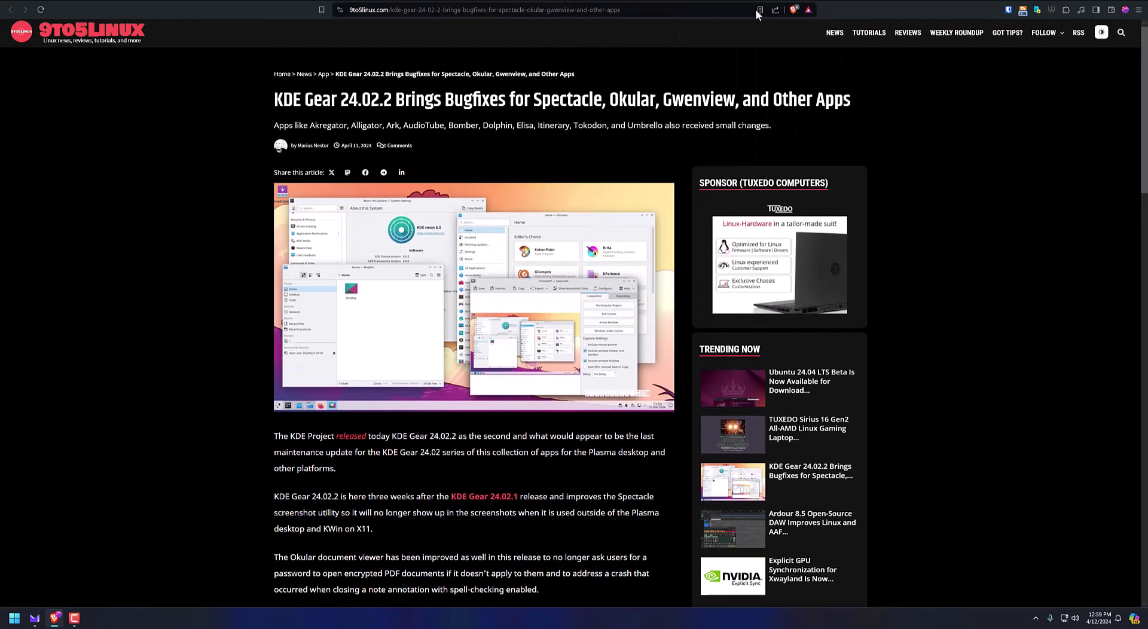
key(alt+Left)
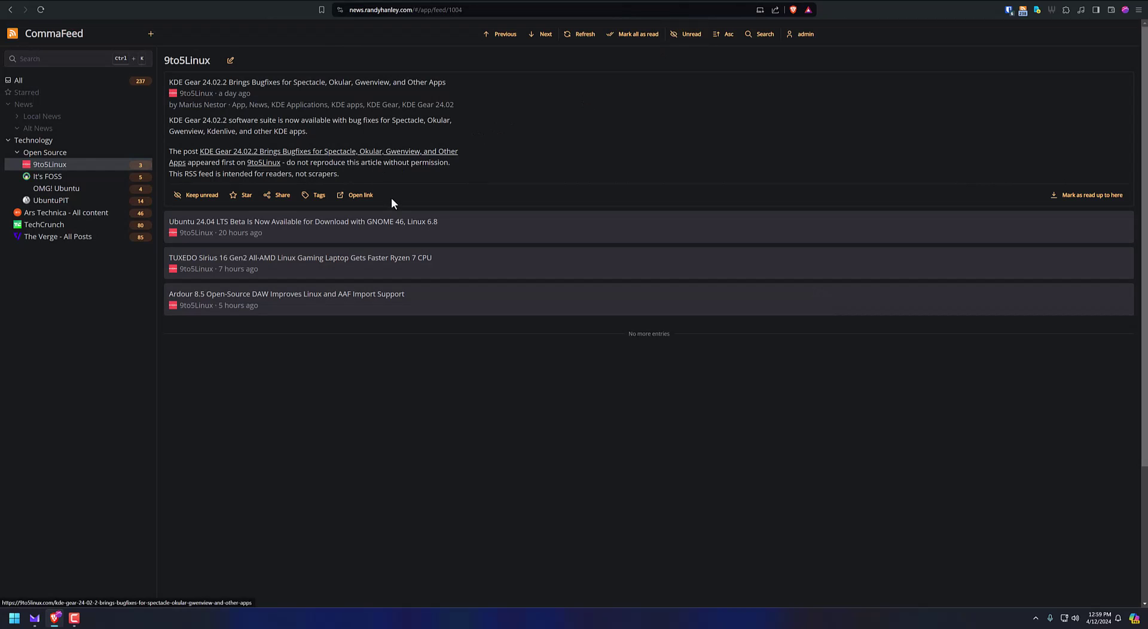
Mark all 9to5Linux entries as read and dismiss the email notification
click(471, 223)
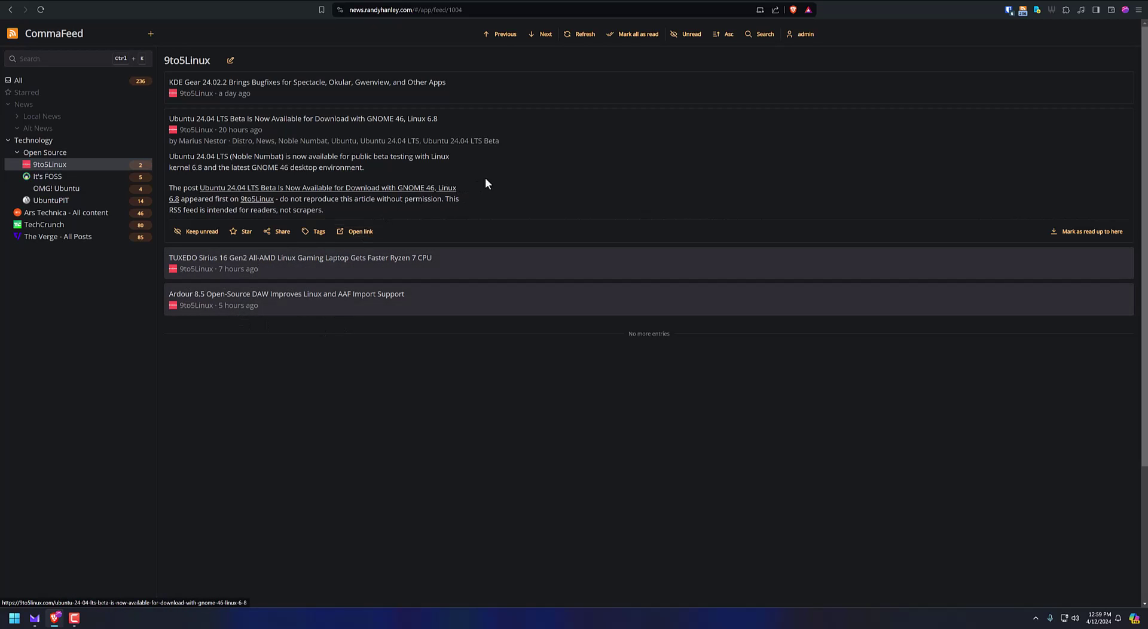
click(625, 35)
click(643, 144)
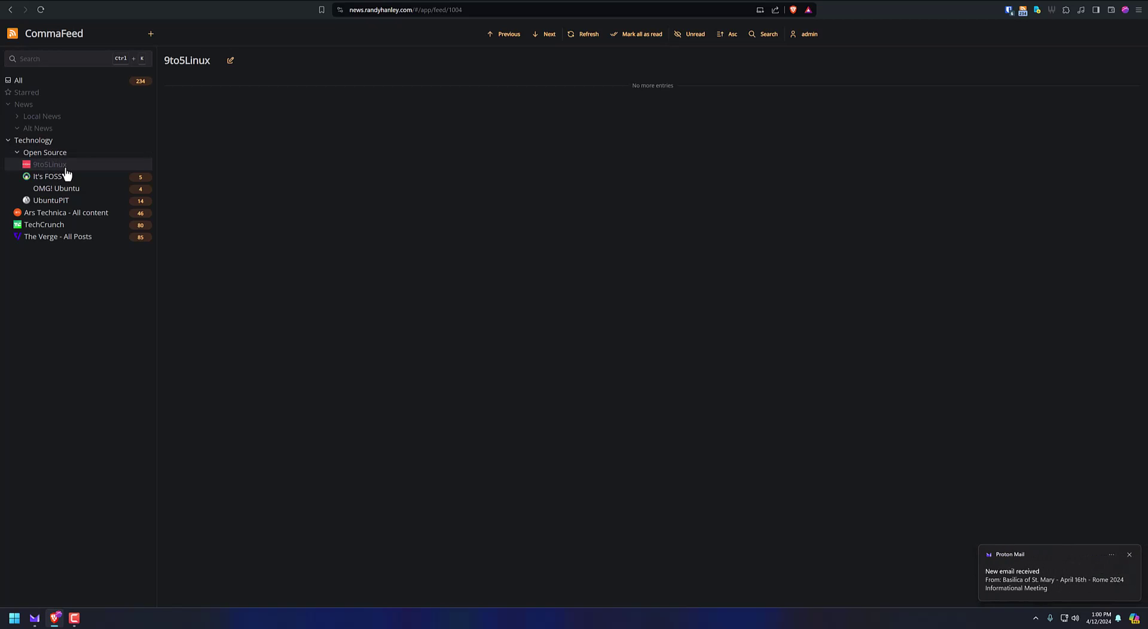
click(1129, 556)
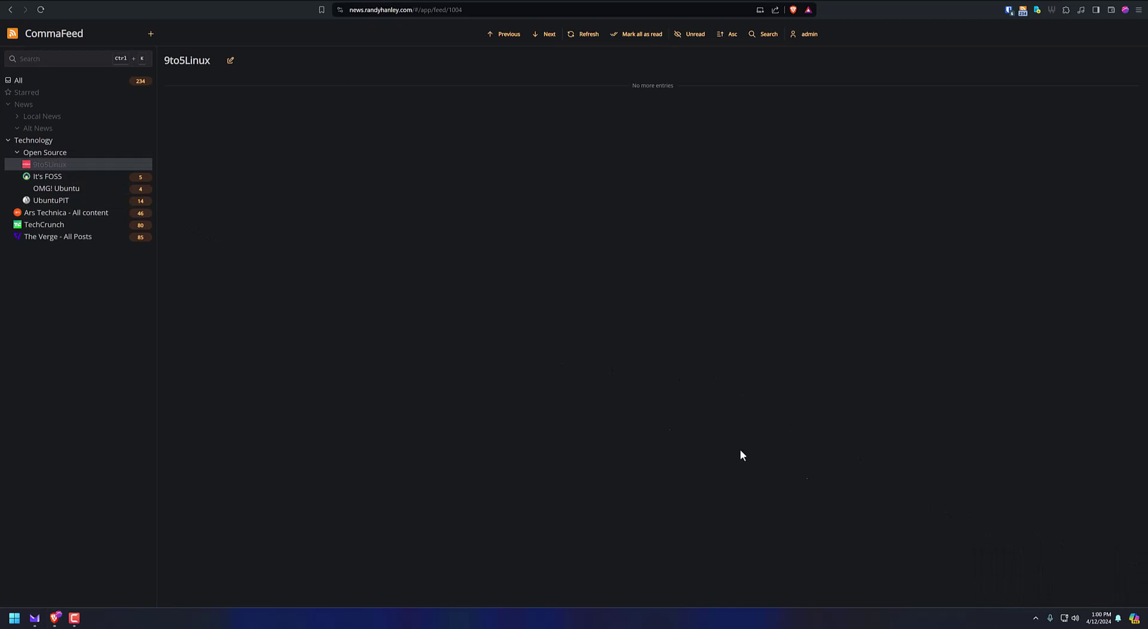
Mark all It's FOSS entries as read, then view the OMG! Ubuntu feed
click(82, 178)
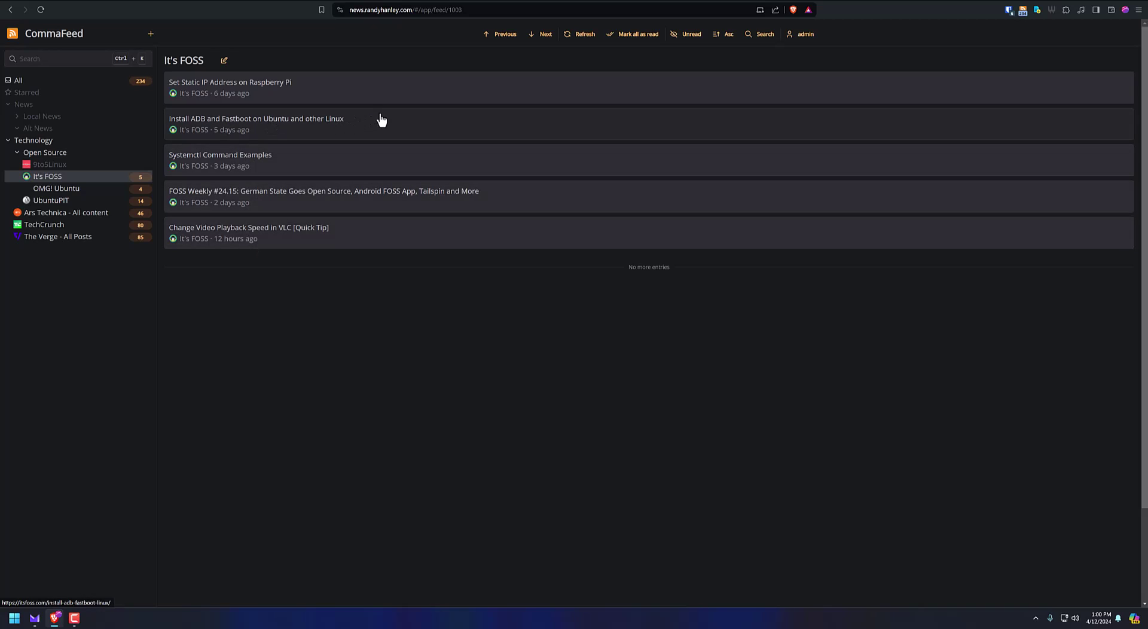
click(648, 35)
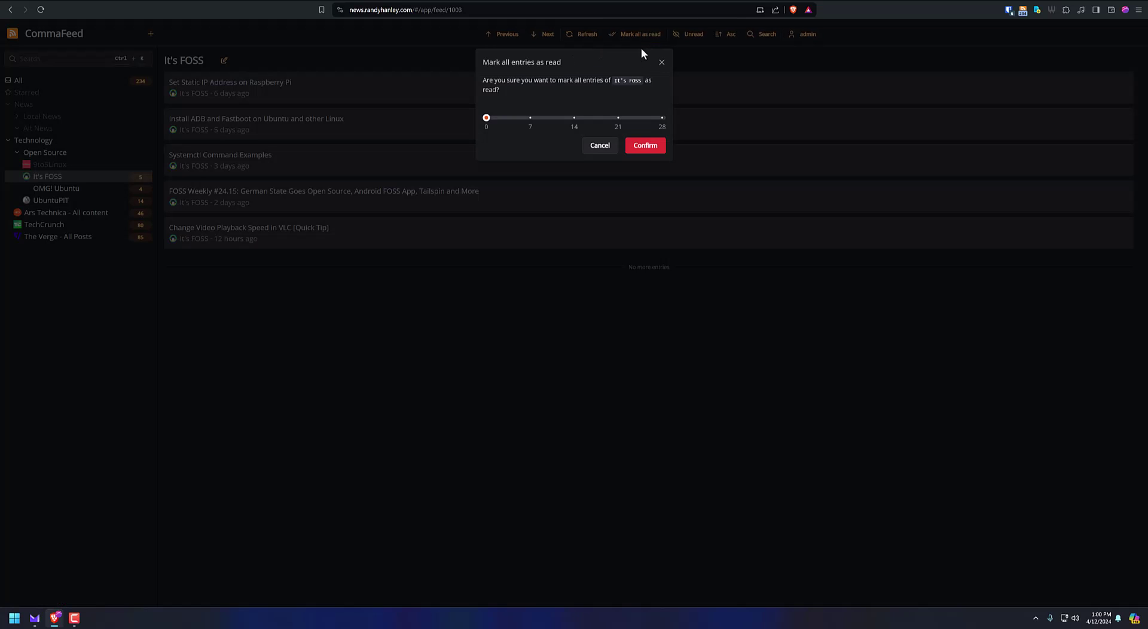
click(647, 146)
click(71, 190)
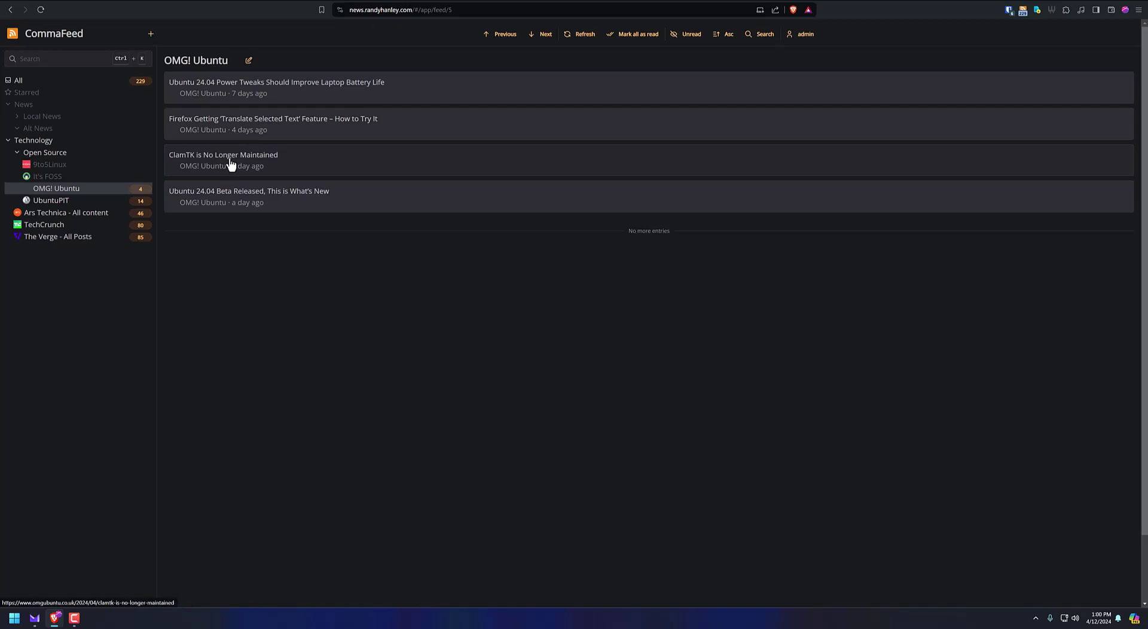
Mark all OMG! Ubuntu entries as read
click(311, 160)
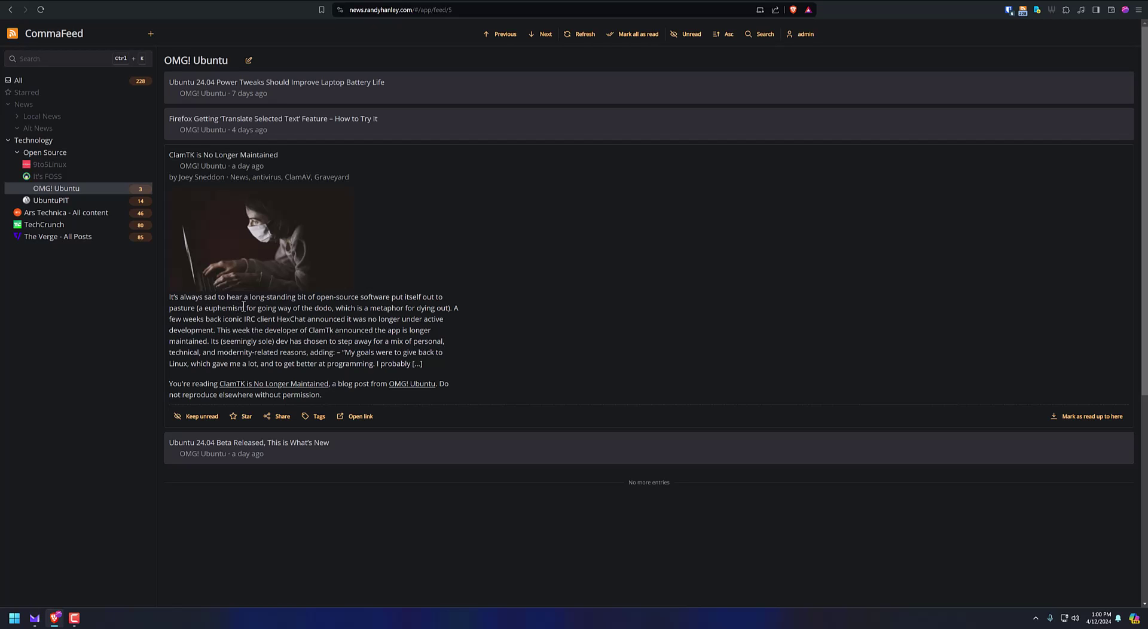
click(651, 34)
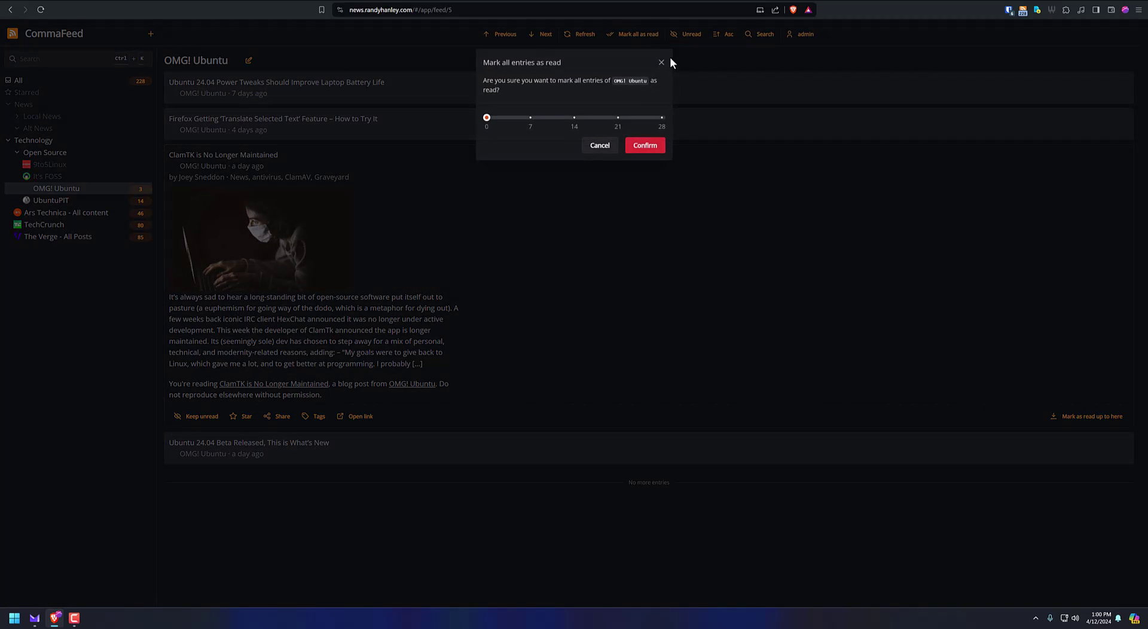
click(649, 147)
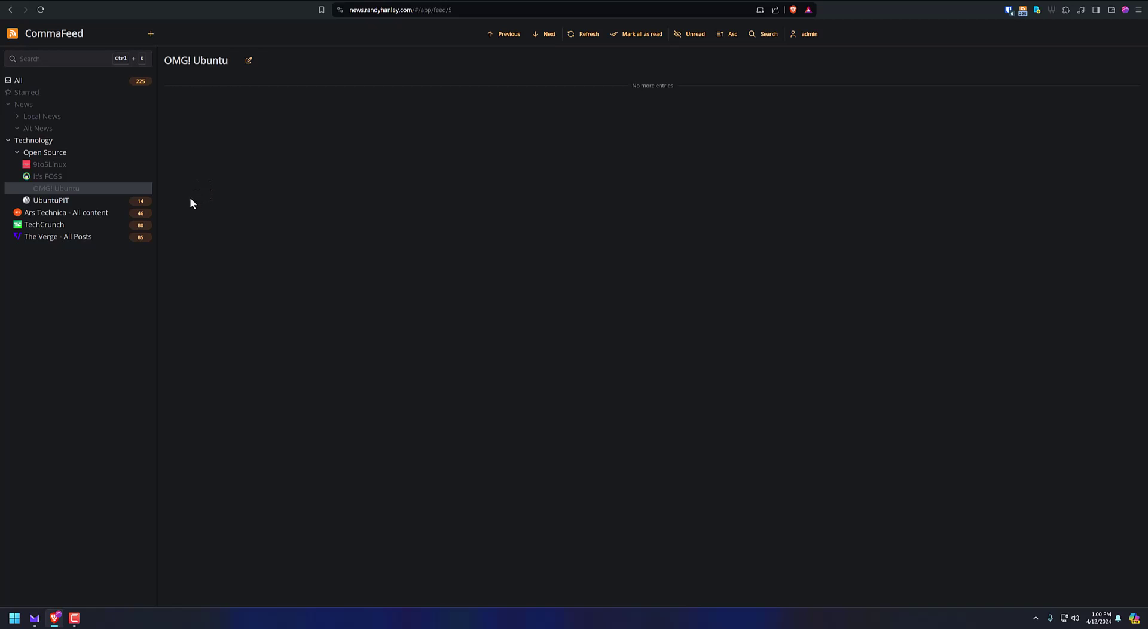
Mark all UbuntuPIT entries as read
click(92, 204)
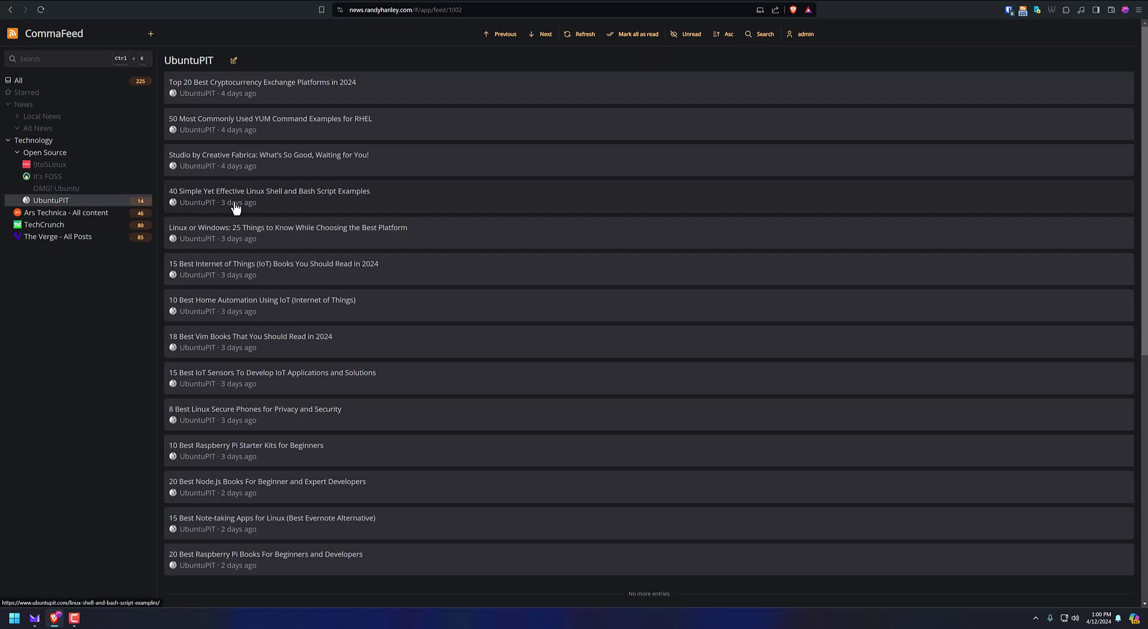
scroll(296, 239, down, 1)
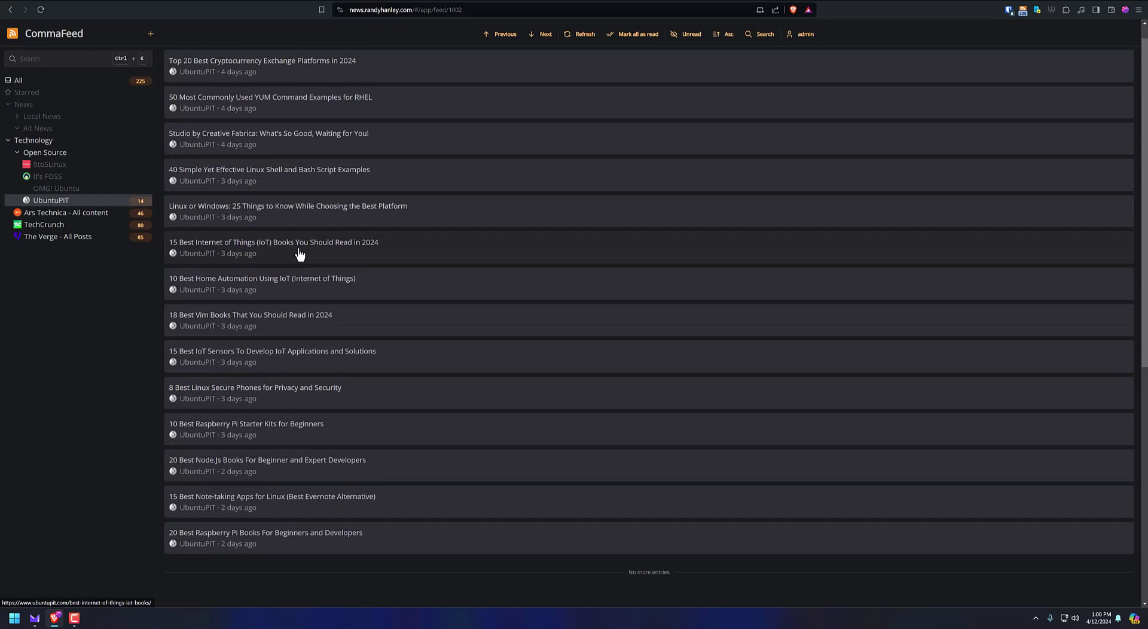
scroll(299, 255, down, 3)
scroll(300, 251, up, 4)
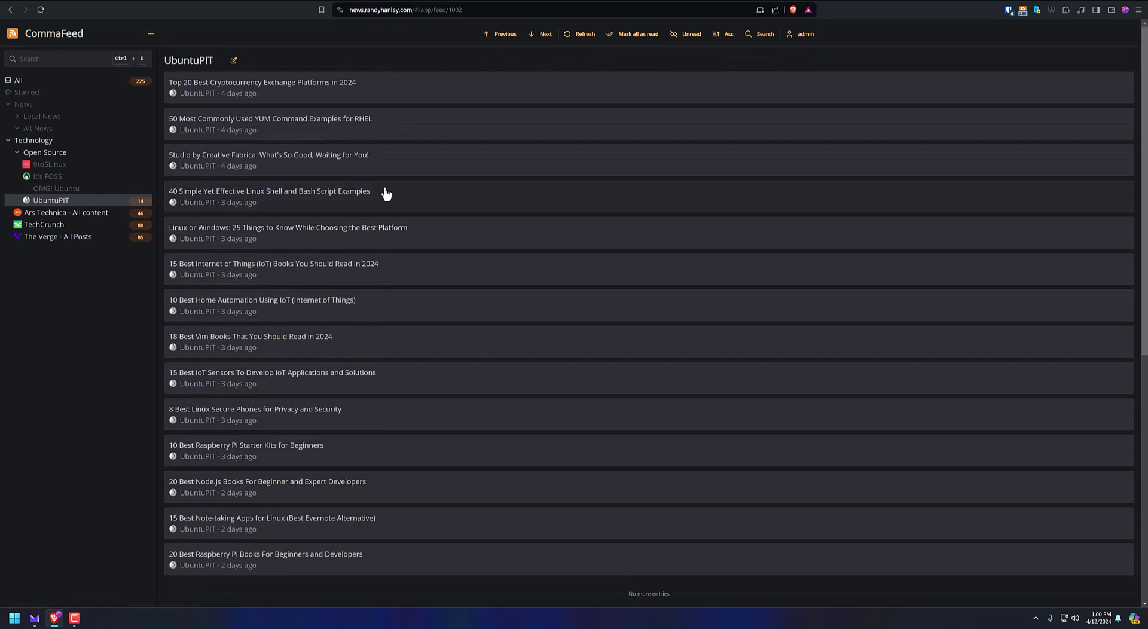
click(640, 44)
click(640, 146)
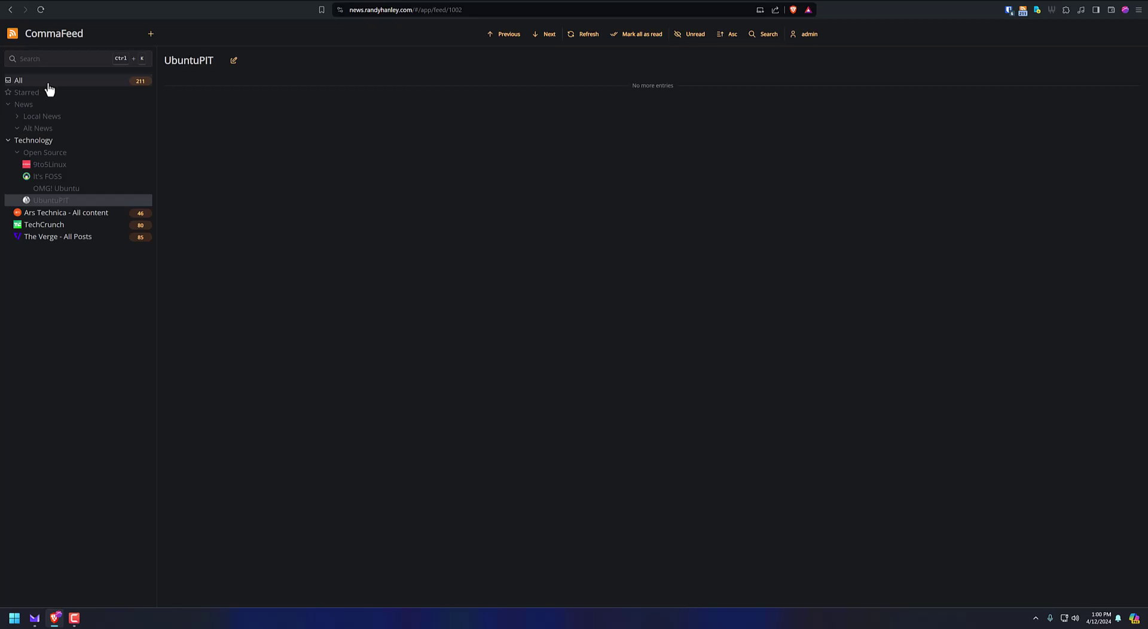
Mark all The Verge - All Posts entries as read
click(84, 236)
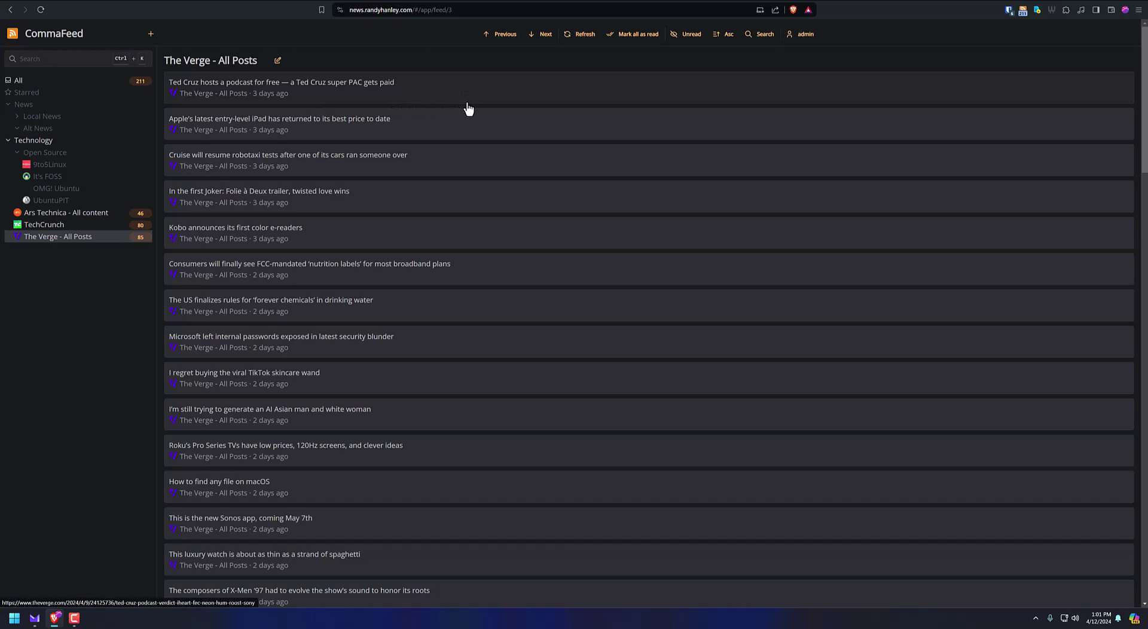
click(626, 40)
click(641, 146)
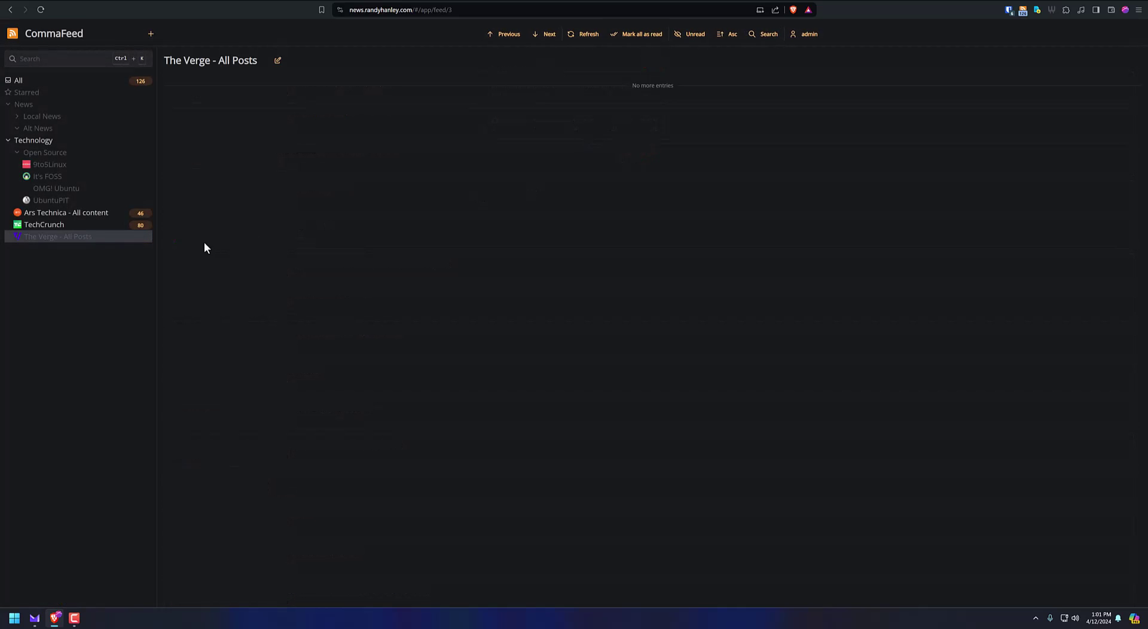
Mark all TechCrunch entries as read
click(110, 226)
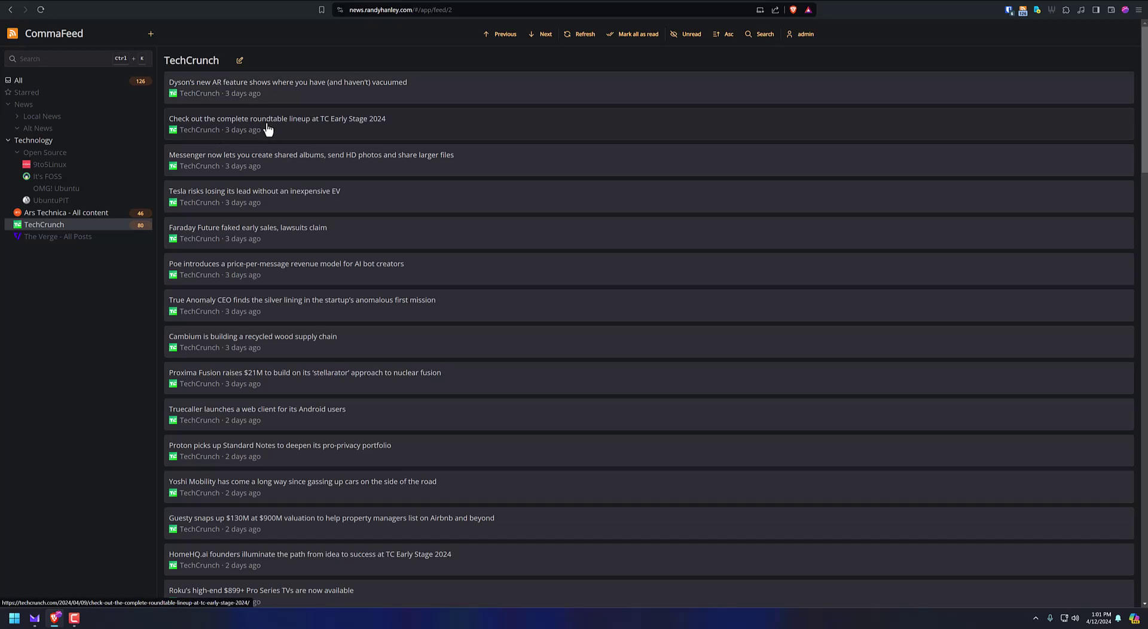
click(639, 34)
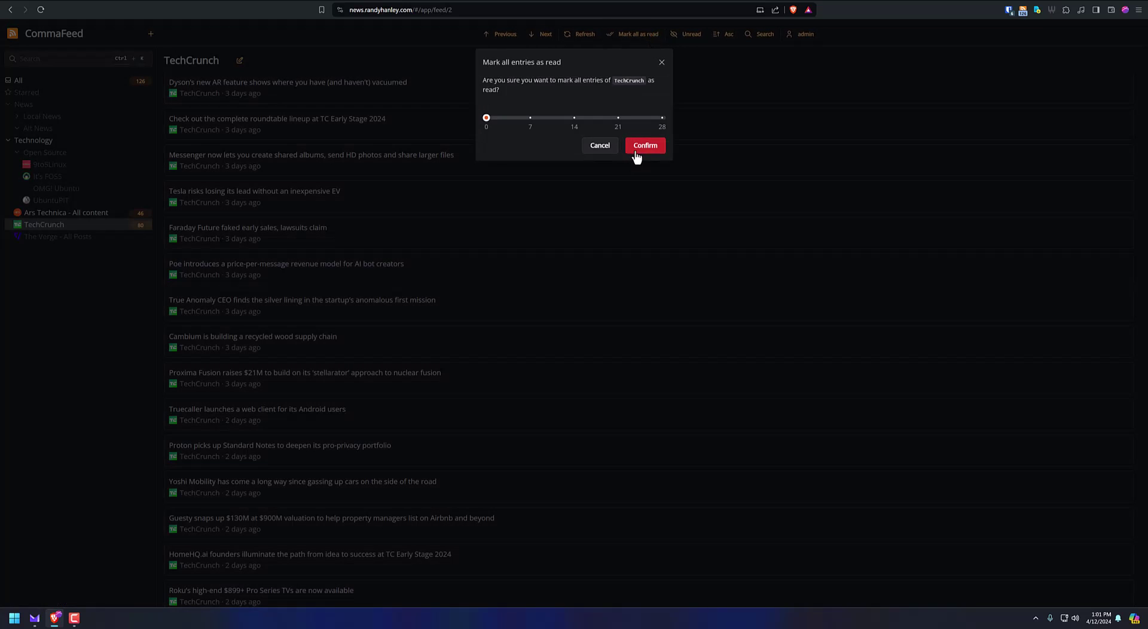
click(636, 153)
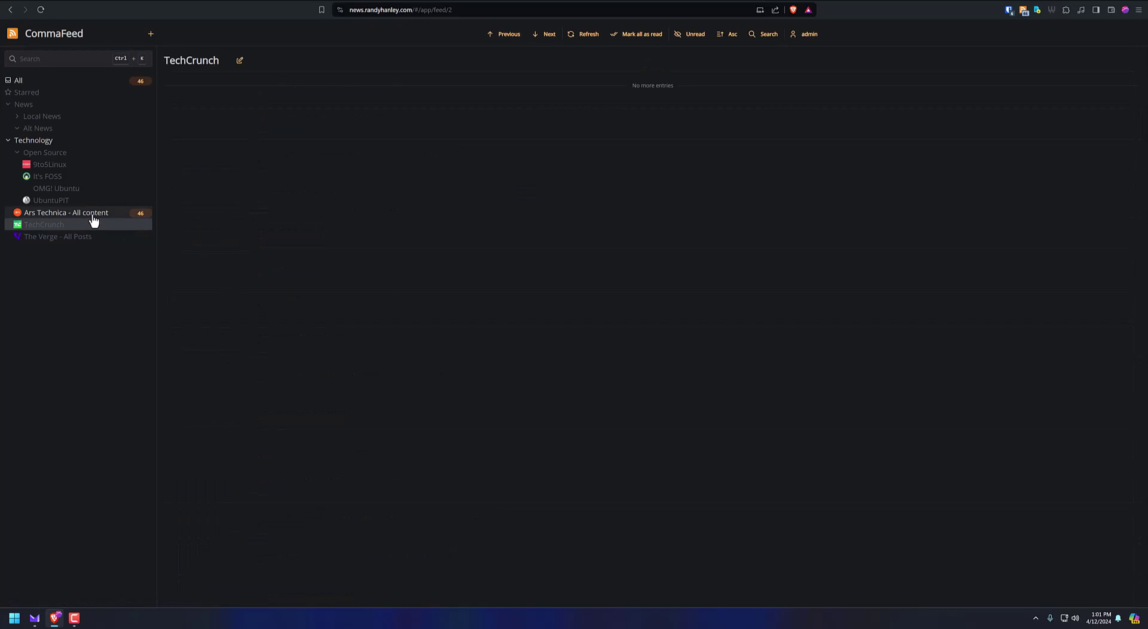
Mark all Ars Technica - All content entries read, then view the Local News category
click(74, 213)
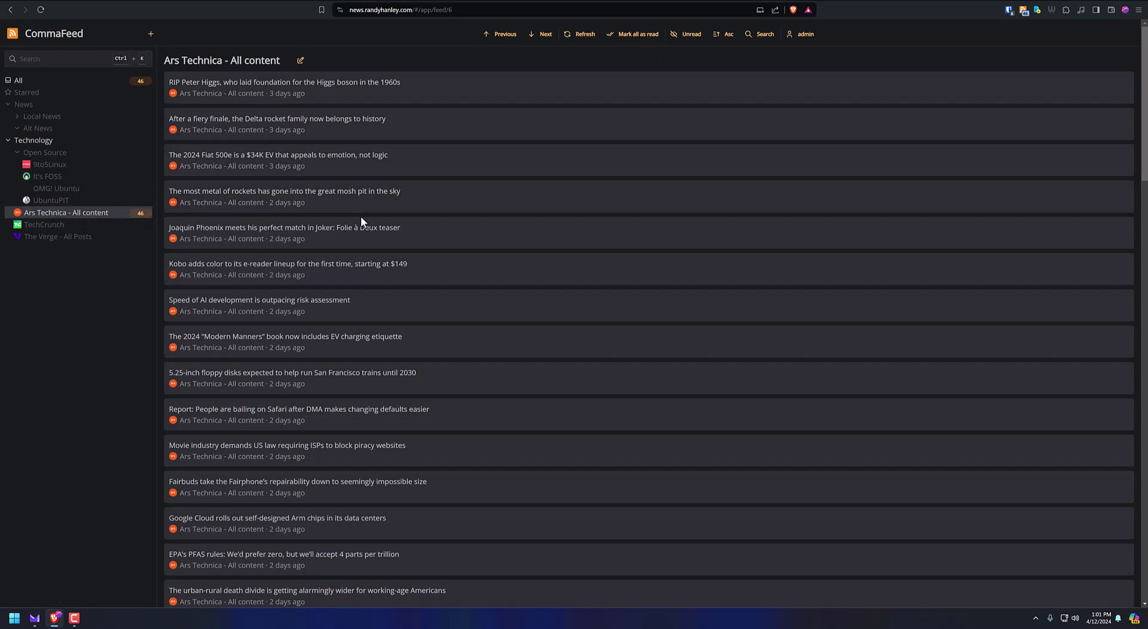
click(655, 36)
click(635, 149)
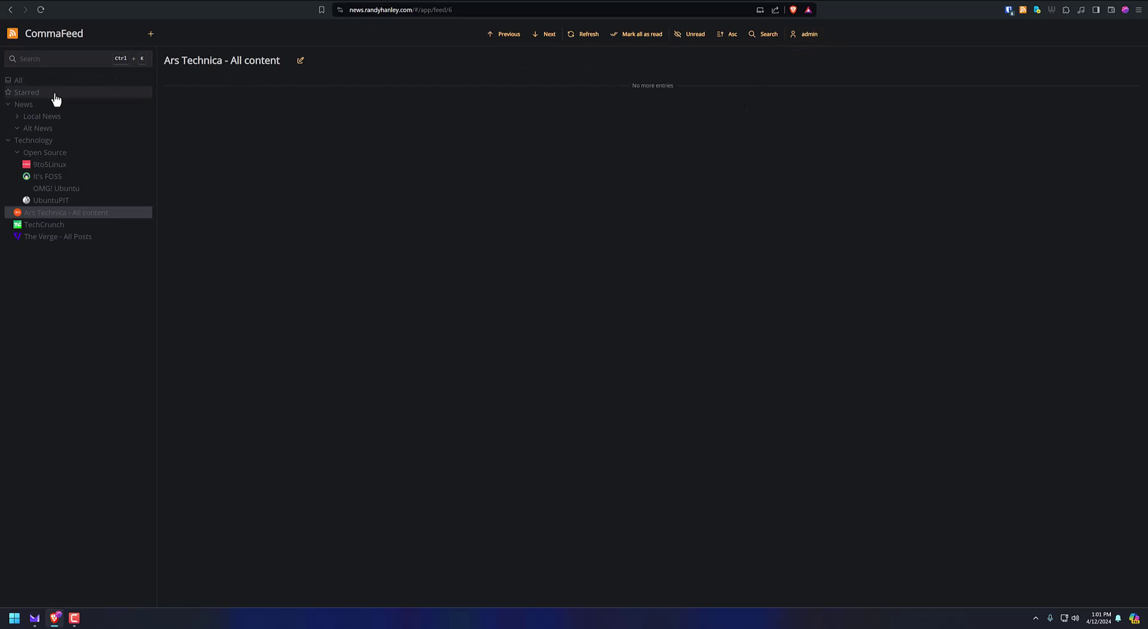
click(34, 141)
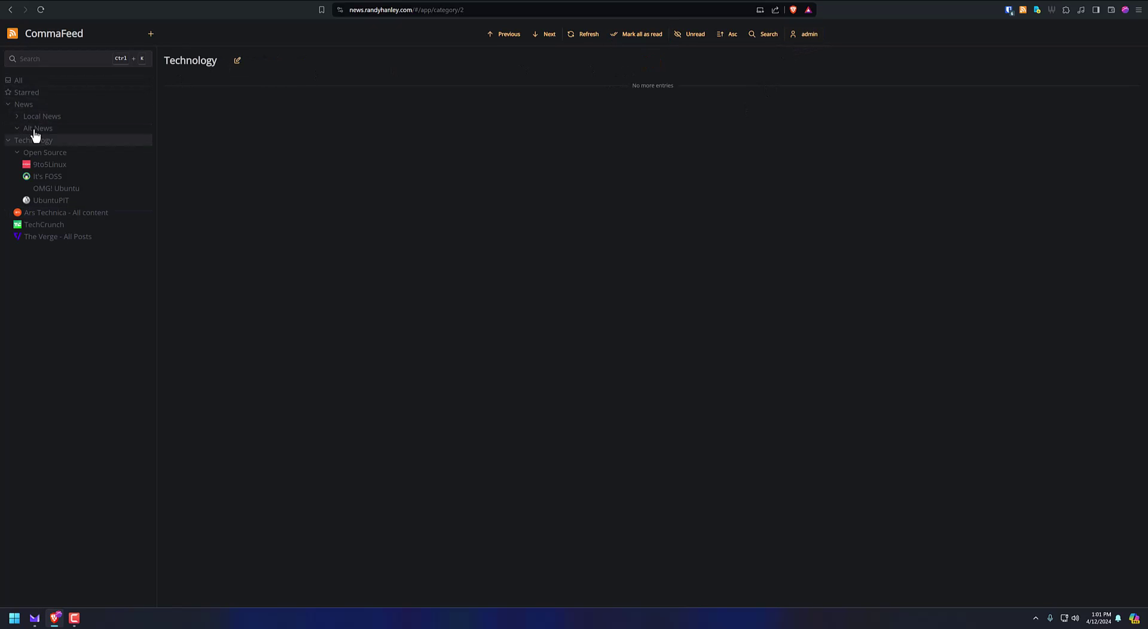
click(36, 120)
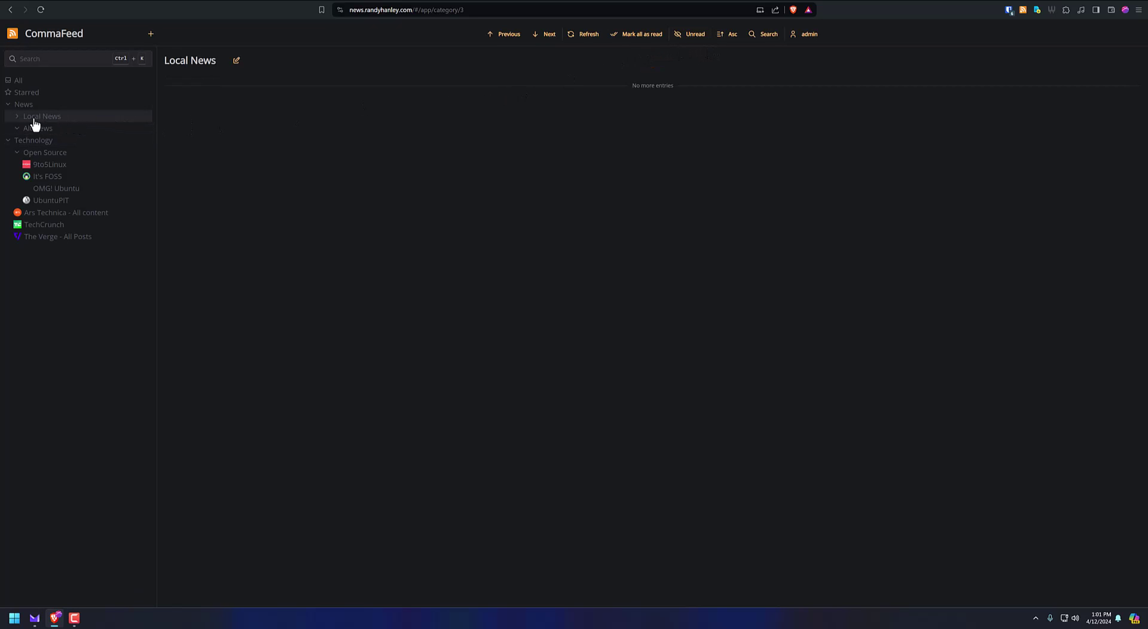
Open the add-subscription form, glance at Add category's Parent list, and return to Subscribe
click(151, 35)
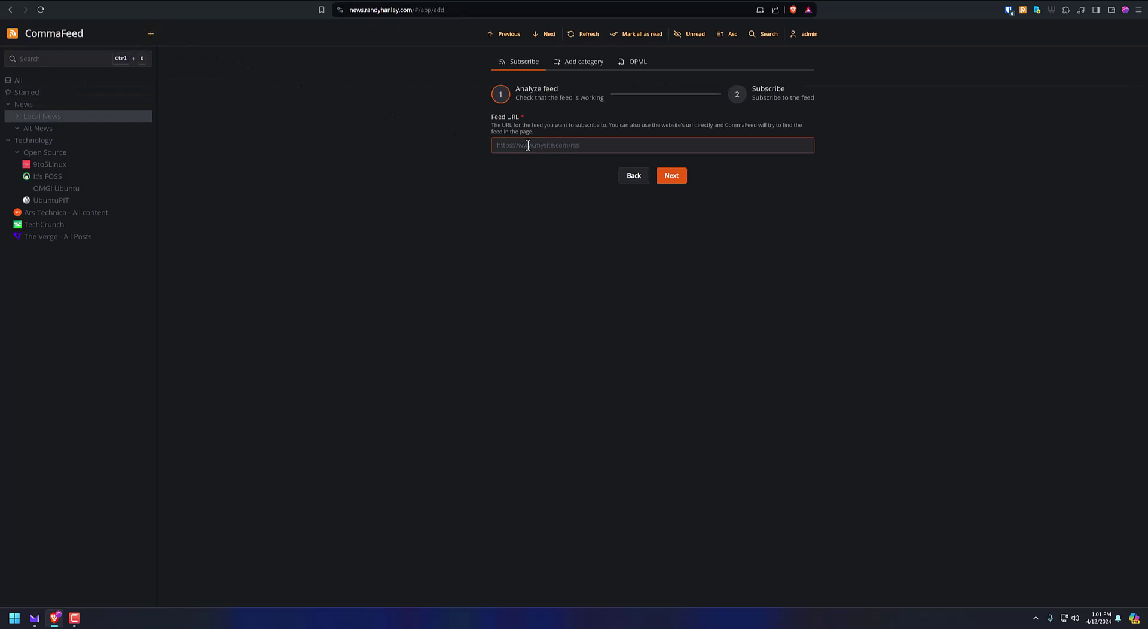
click(584, 70)
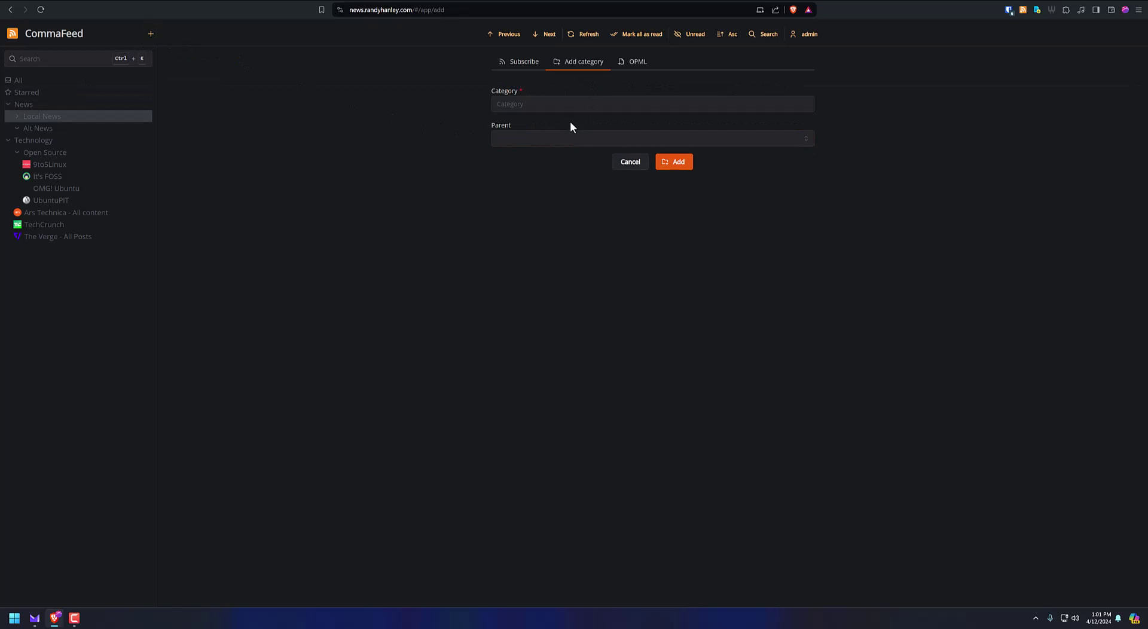
click(581, 139)
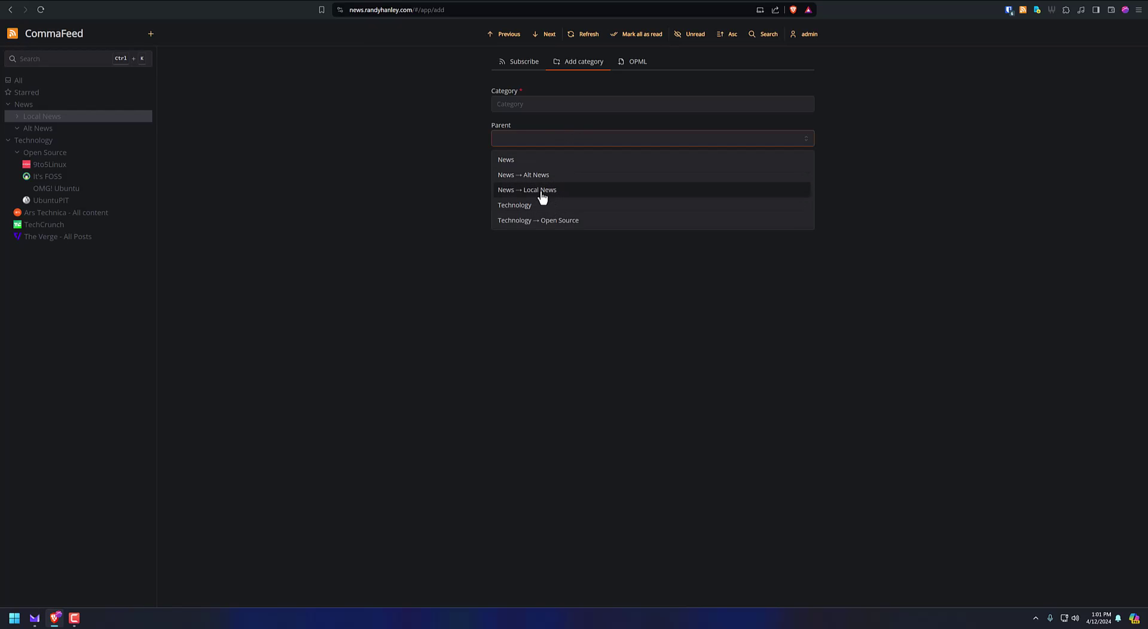
click(465, 152)
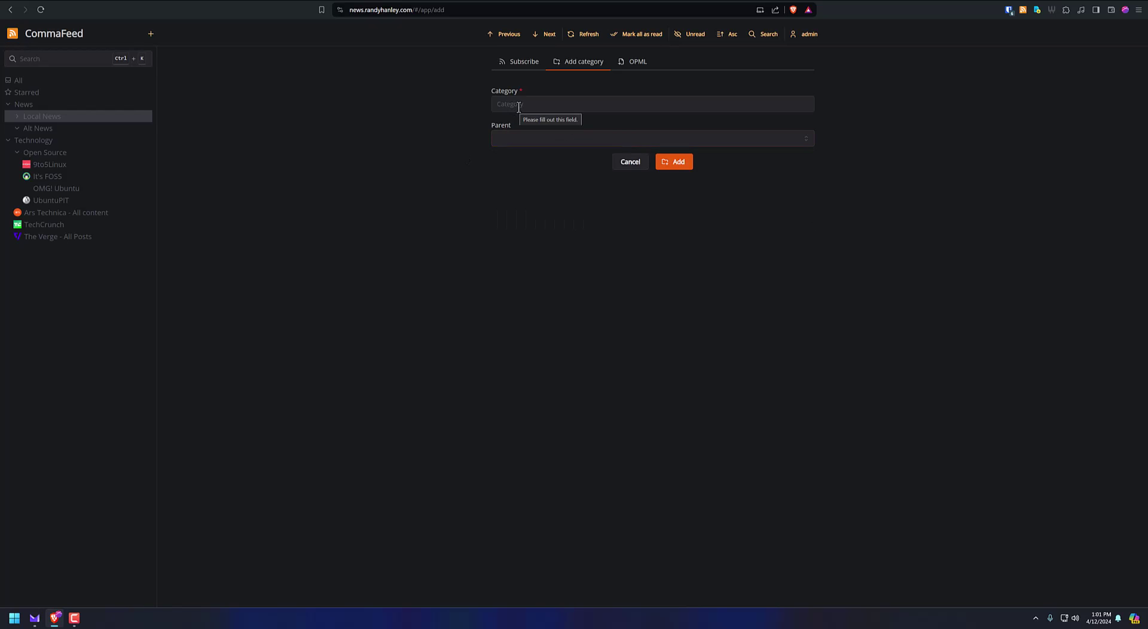
click(525, 66)
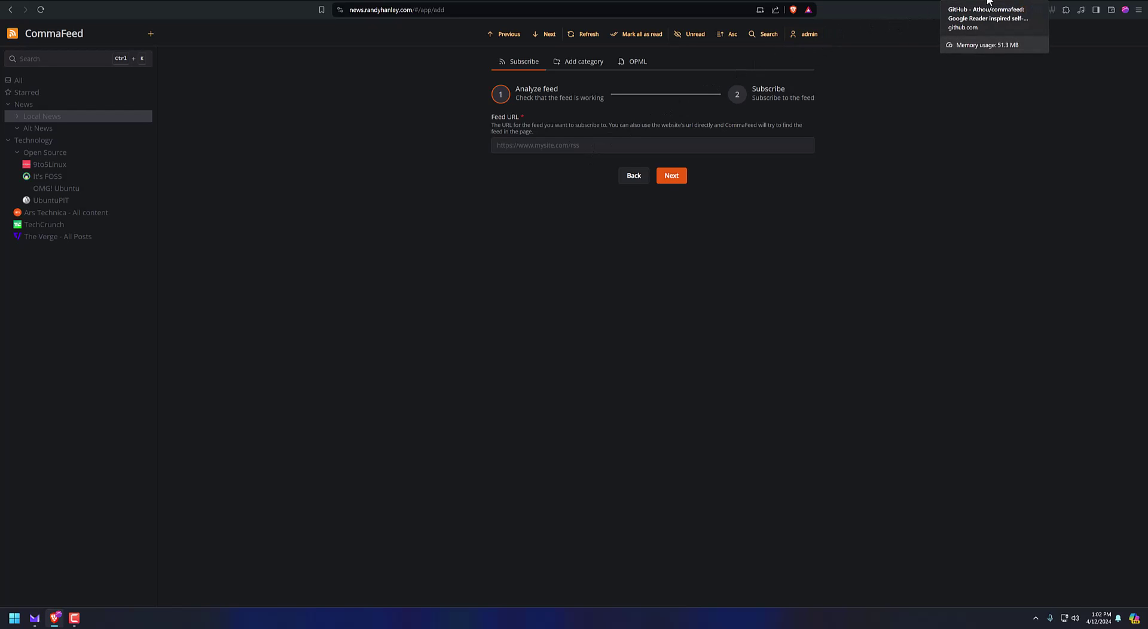
Copy the All News RSS feed link from arstechnica.com's RSS Feeds page, then return to CommaFeed
click(1040, 7)
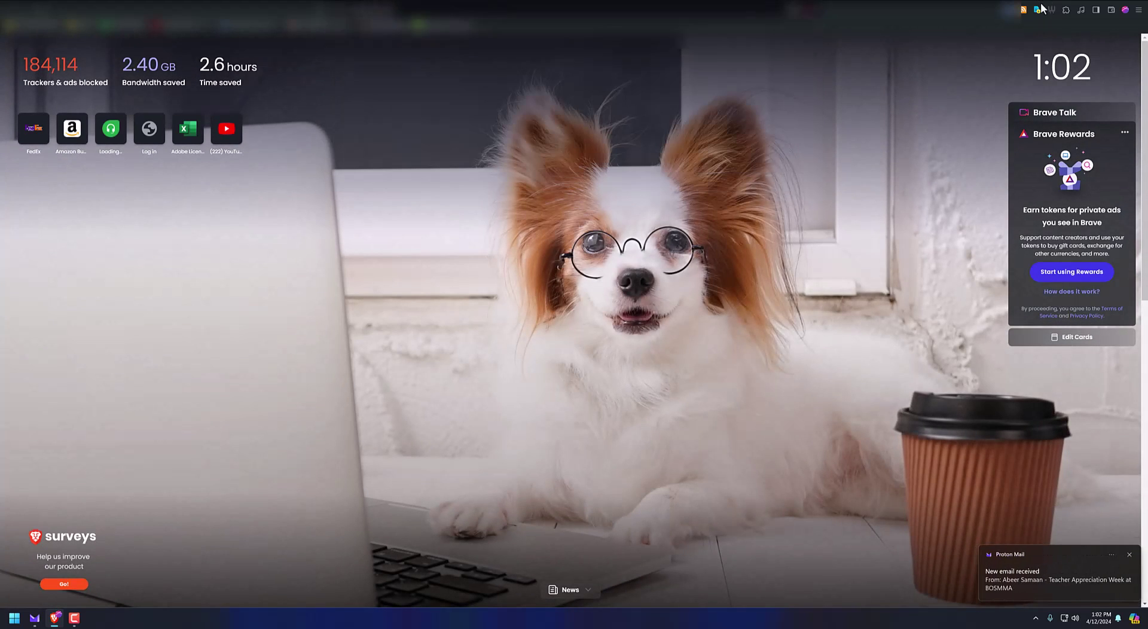
key(Return)
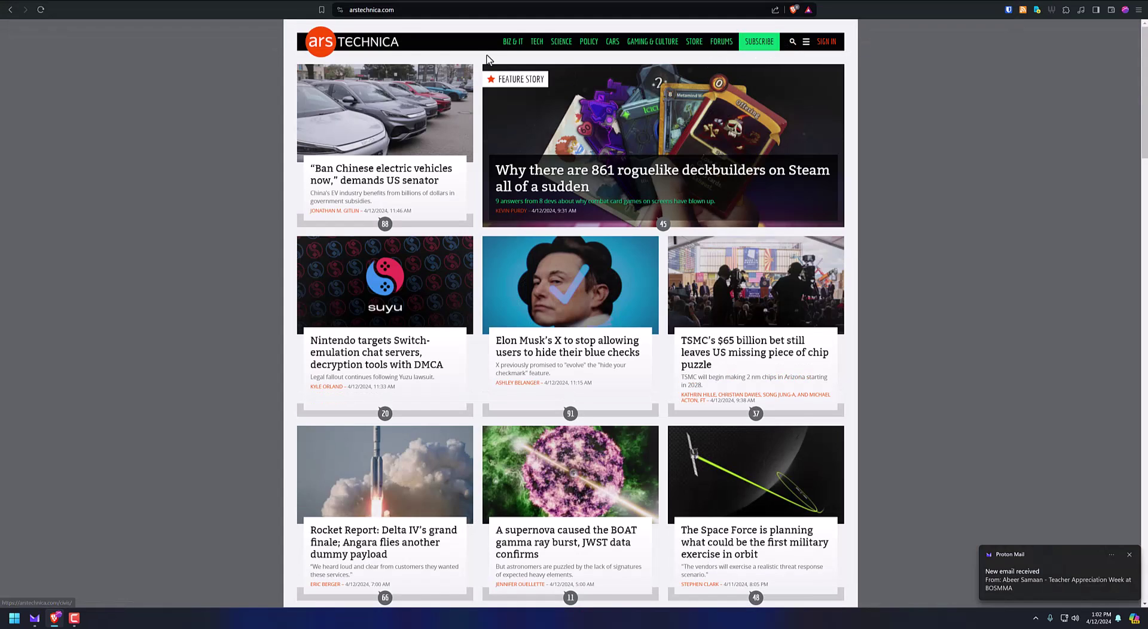
scroll(574, 251, down, 15)
scroll(586, 263, down, 8)
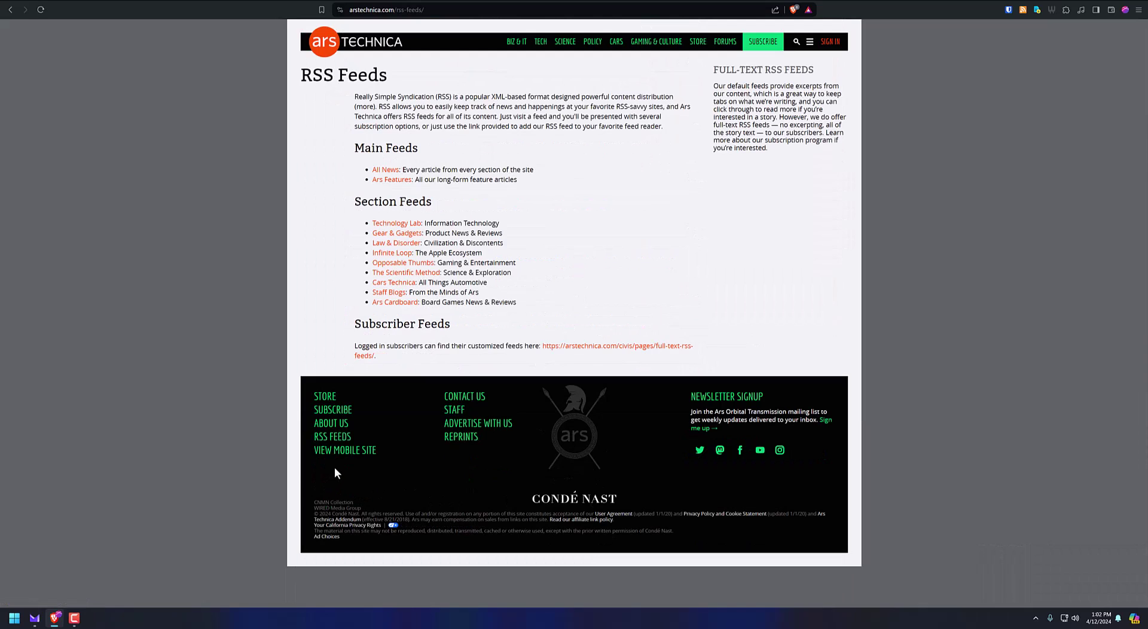
right_click(386, 174)
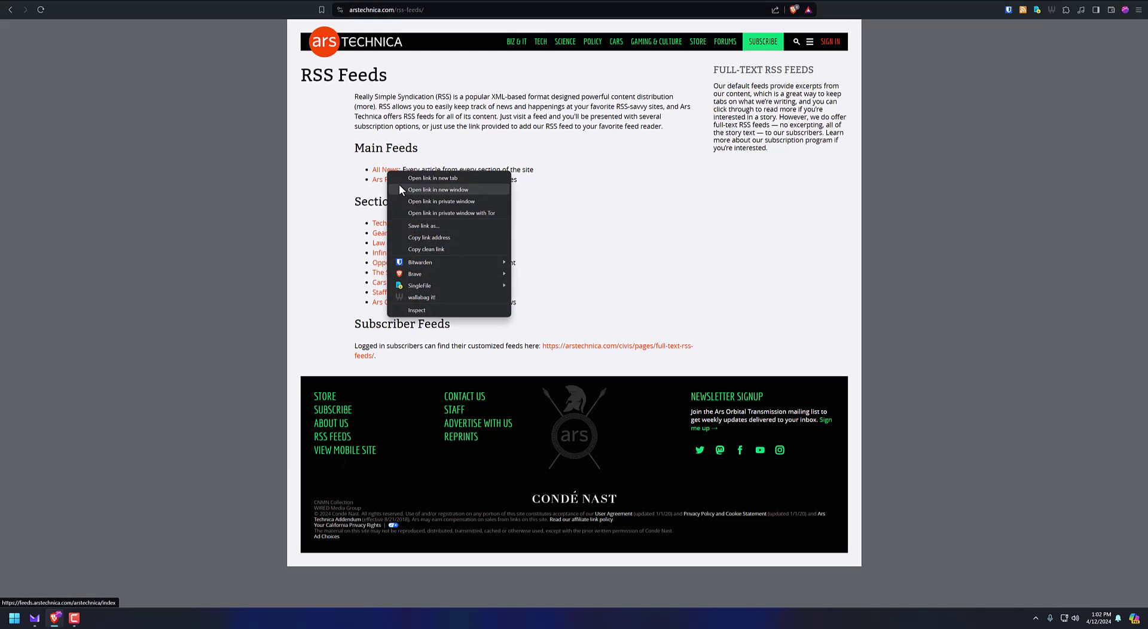
click(425, 236)
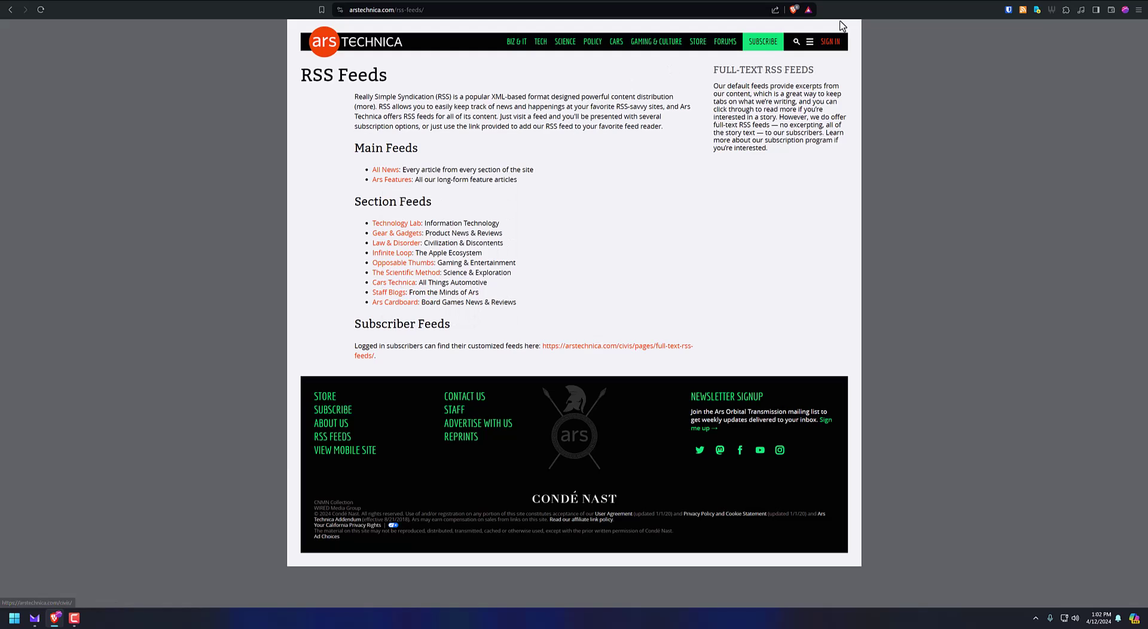
key(ctrl+Tab)
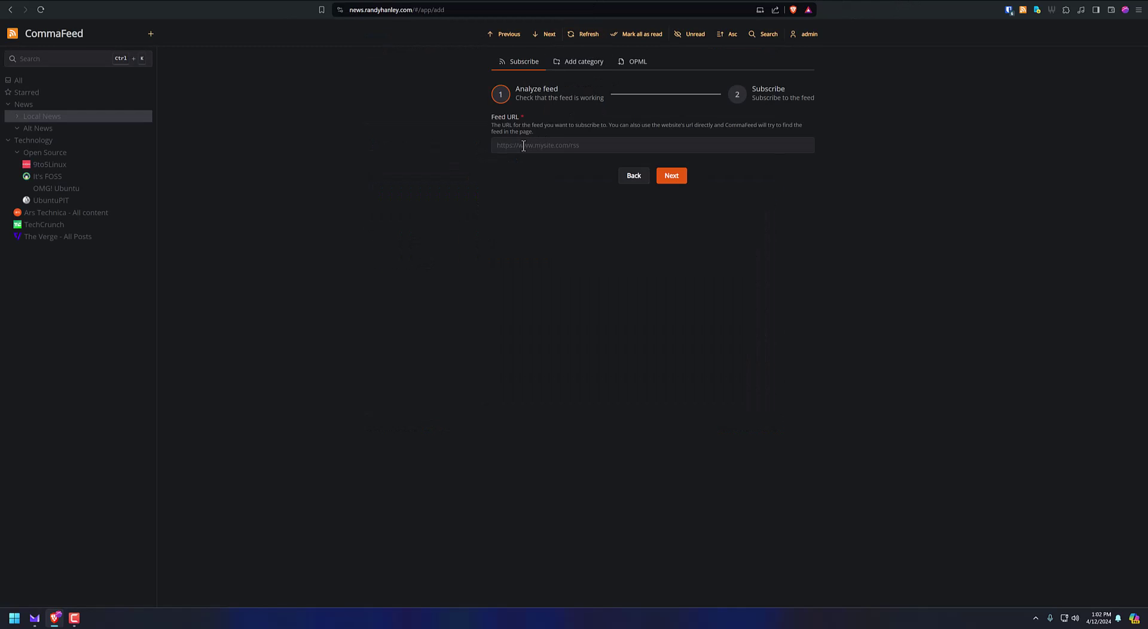
click(523, 146)
right_click(524, 151)
click(556, 214)
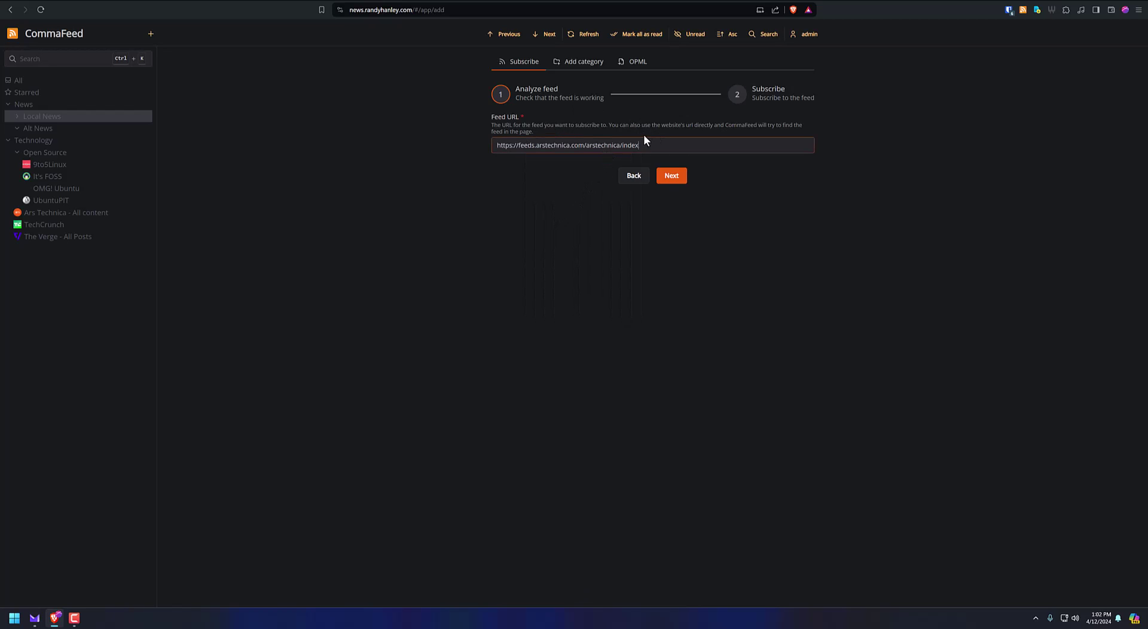
click(568, 62)
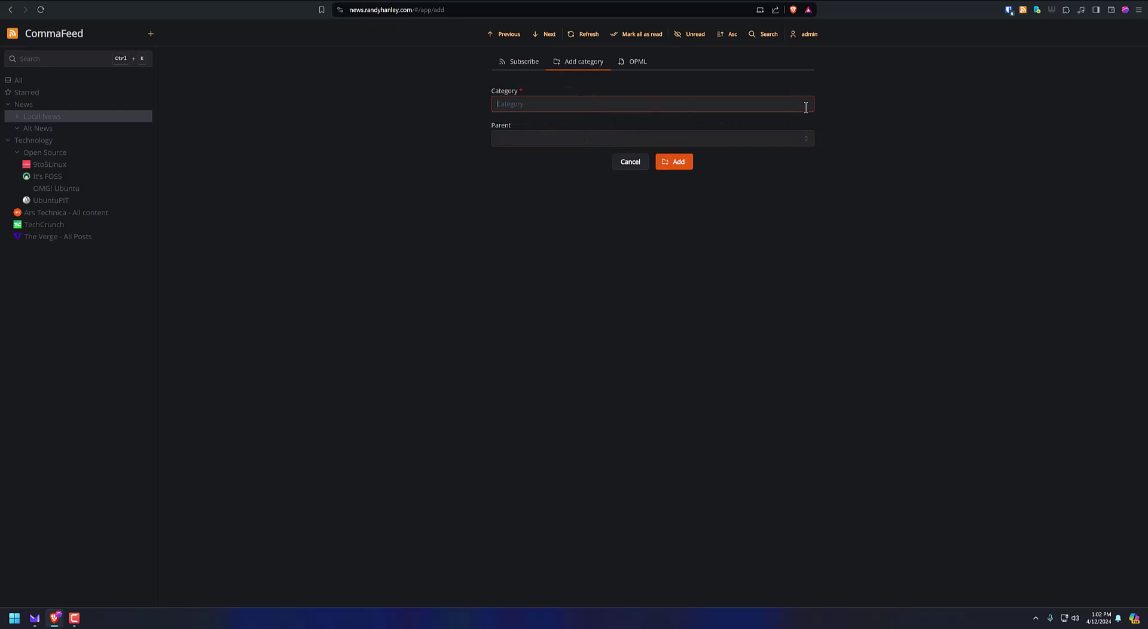
click(630, 162)
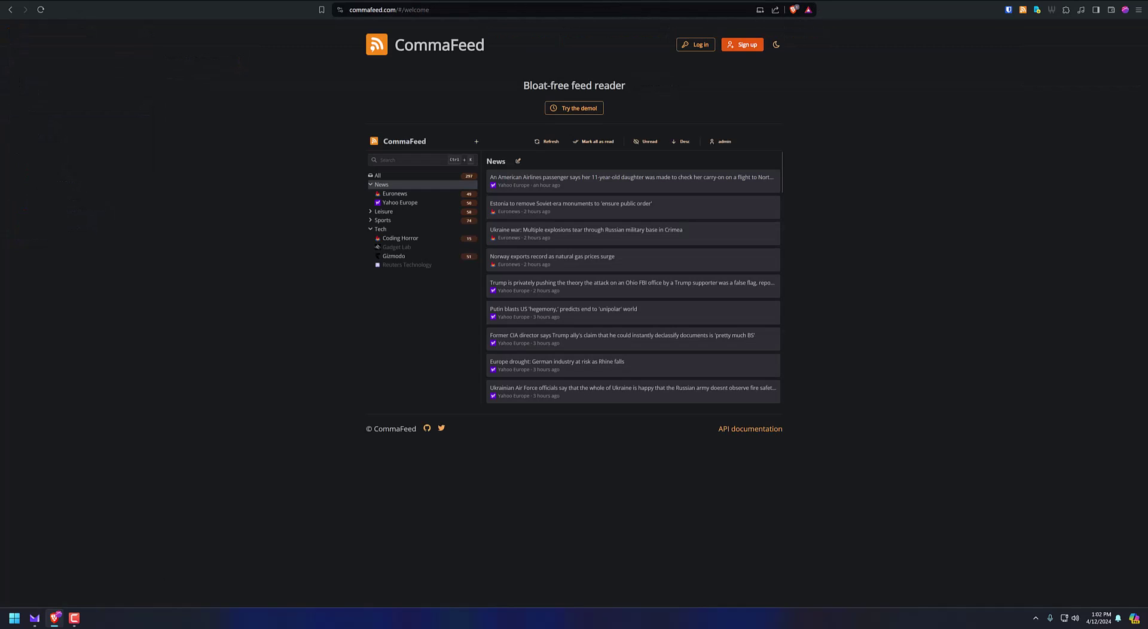
Go to the commafeed.com tab and open the Athou/commafeed GitHub repository from its footer
key(ctrl+Tab)
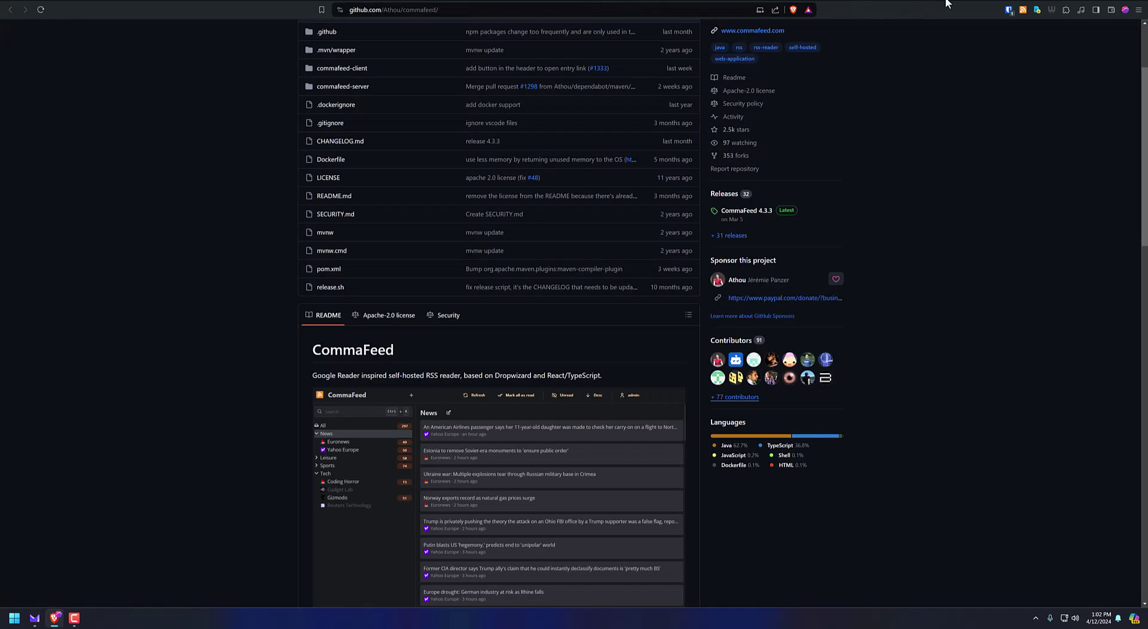
key(ctrl+Tab)
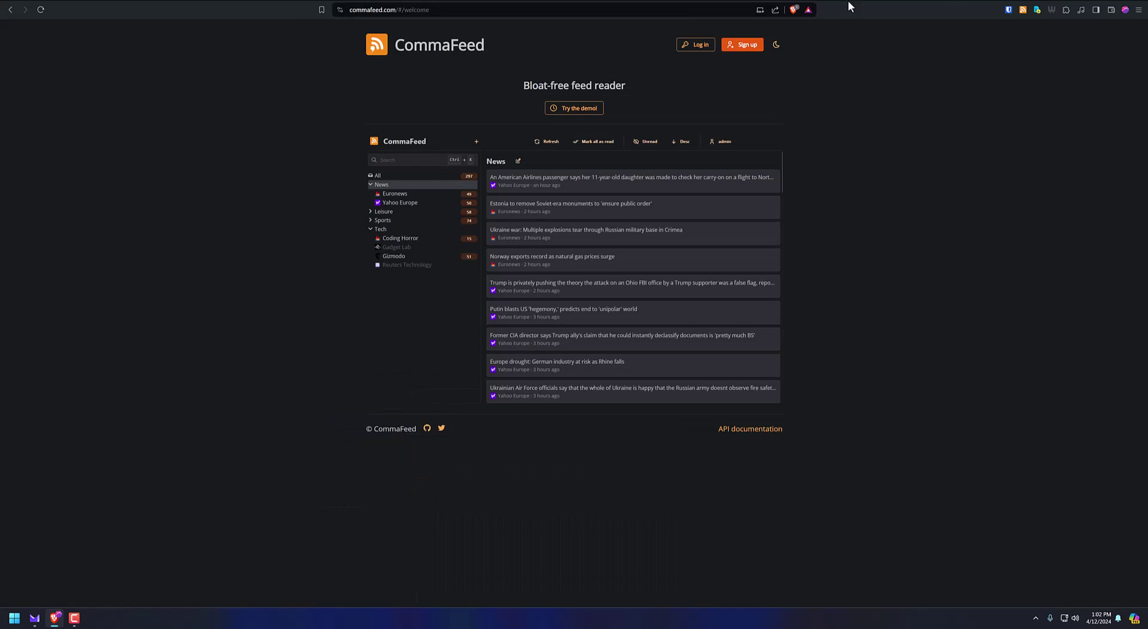
click(427, 428)
Scroll the README to the Deployment section and highlight the PikaPods hosting sentence
scroll(460, 385, down, 1)
scroll(459, 390, down, 9)
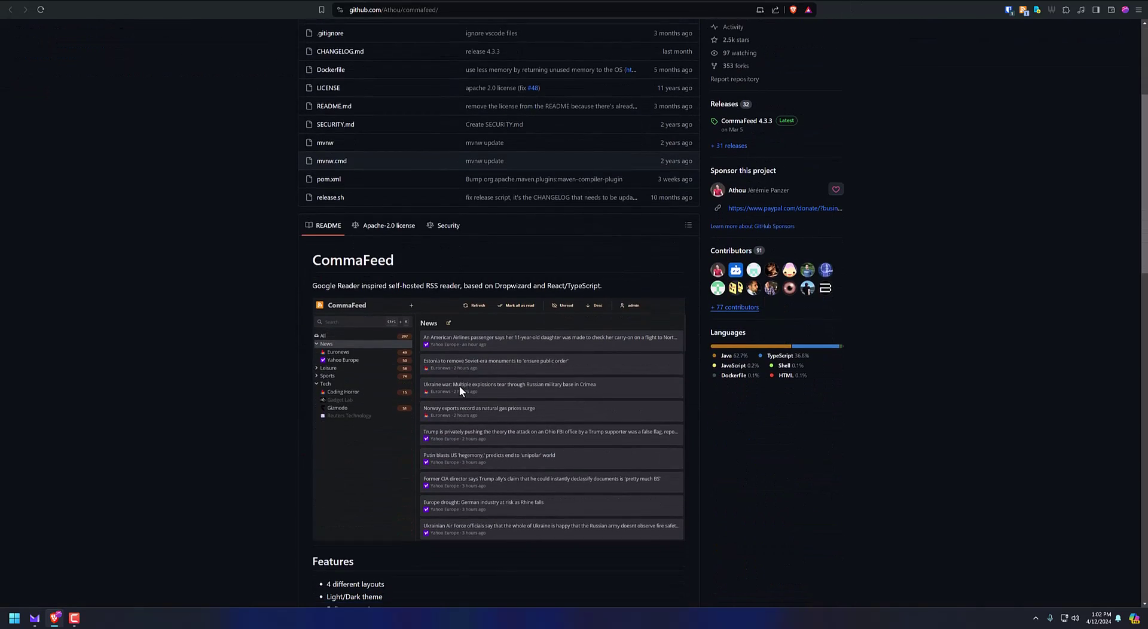
scroll(459, 386, down, 3)
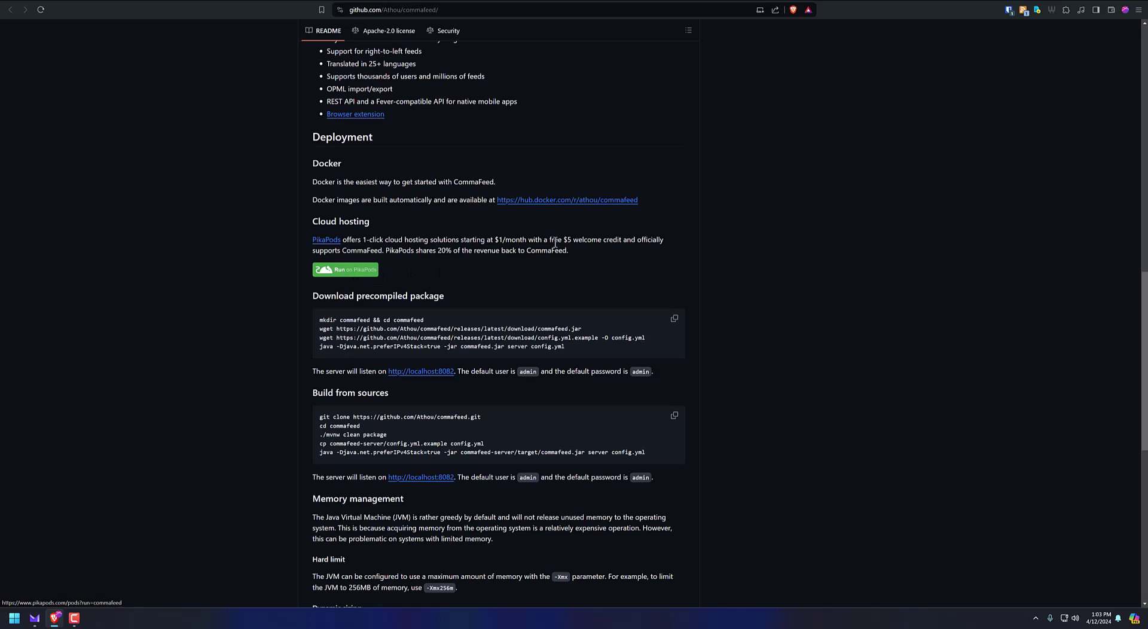
drag(501, 248, 367, 252)
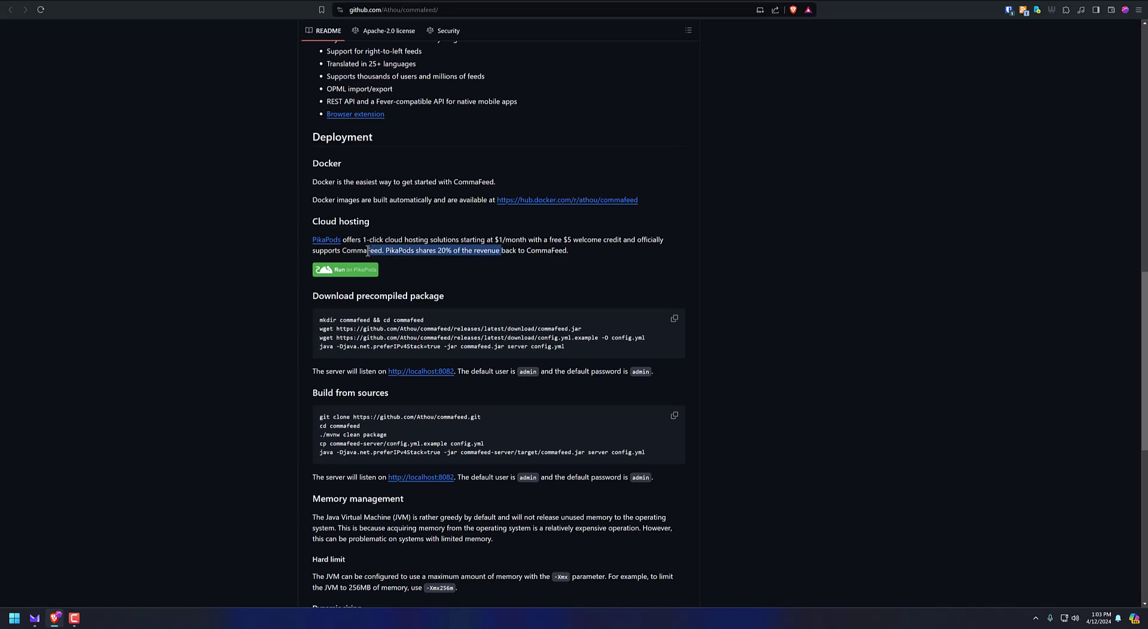